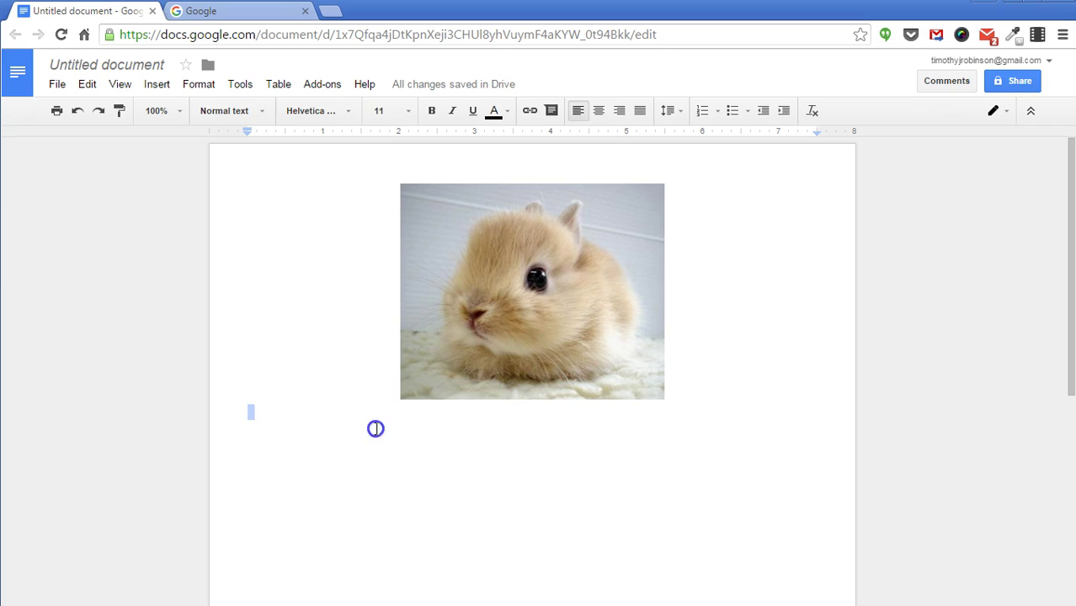
Paste the copied Lorem ipsum text into the empty line below the rabbit image.
{"action": "right_click", "coordinate": [323, 417]}
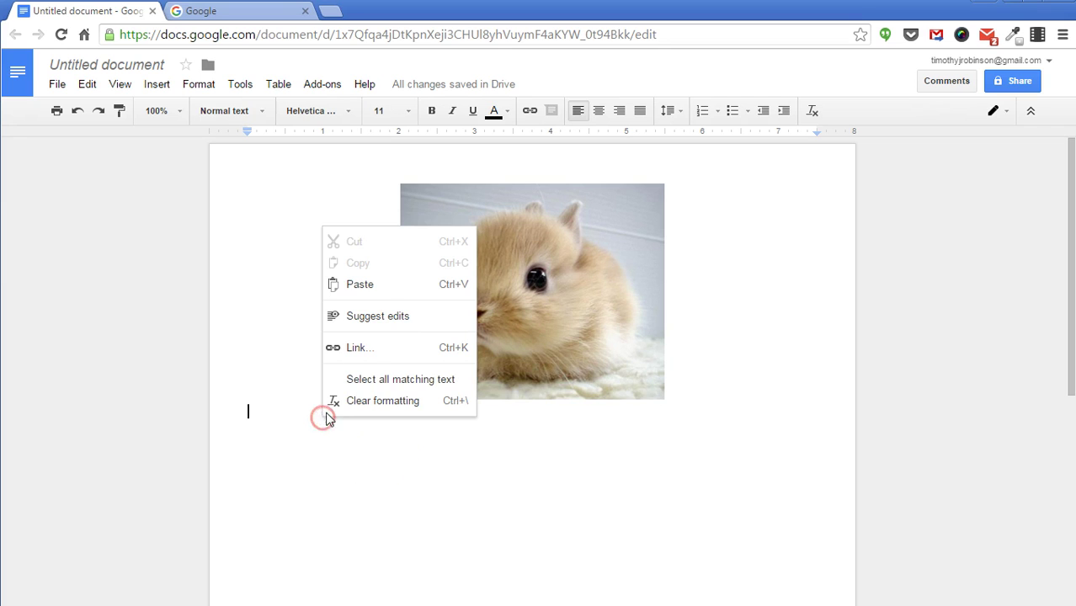
{"action": "left_click", "coordinate": [376, 279]}
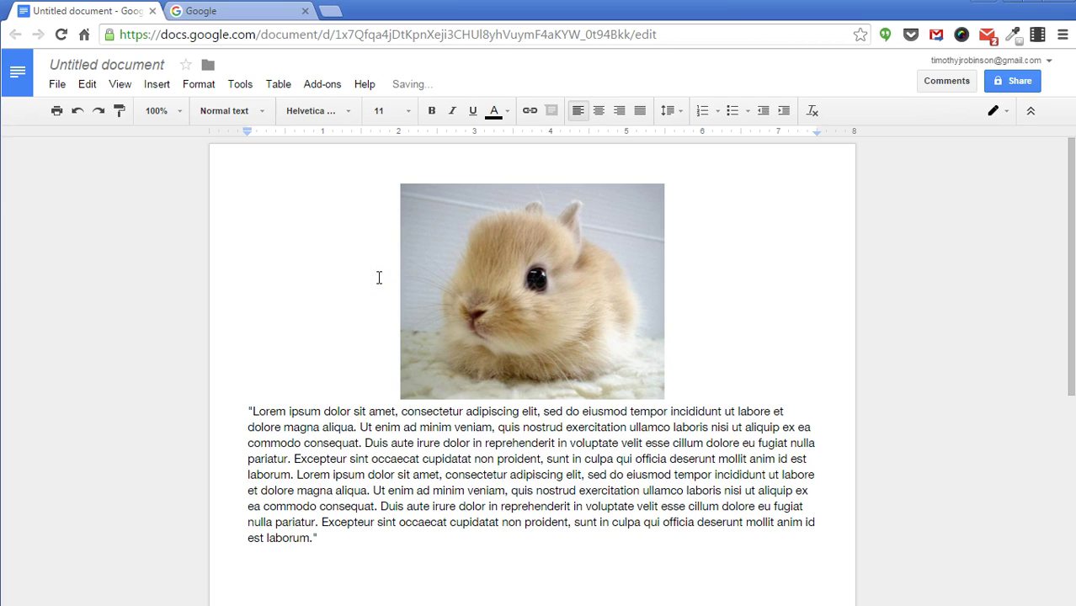
Move the in-line rabbit image to the very start of the Lorem ipsum paragraph.
{"action": "left_click", "coordinate": [531, 299]}
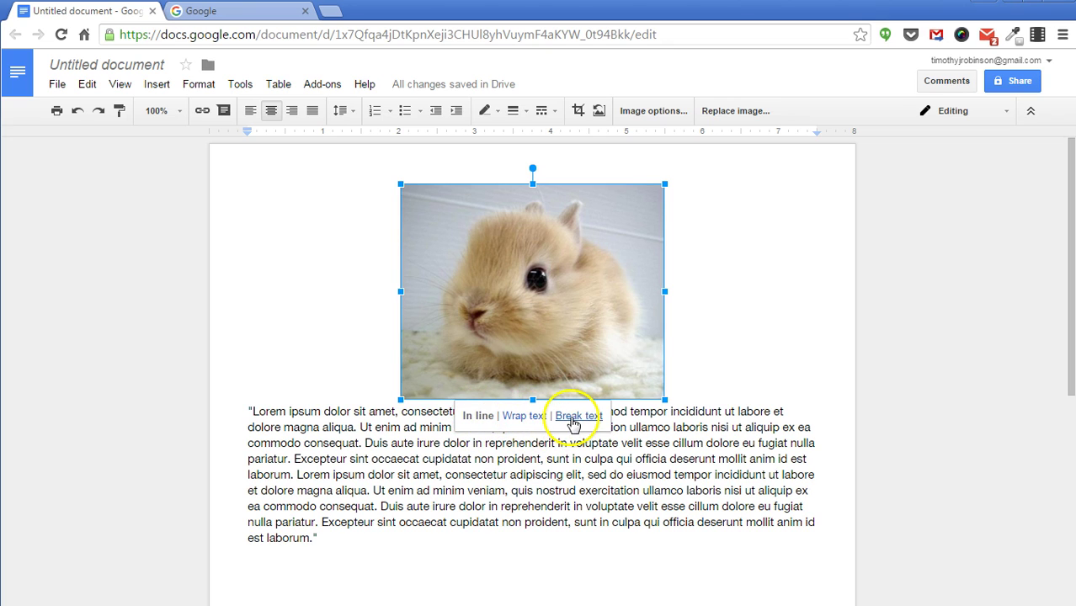
{"action": "left_click", "coordinate": [375, 425]}
{"action": "left_click", "coordinate": [533, 335]}
{"action": "left_click_drag", "start_coordinate": [539, 310], "coordinate": [333, 398]}
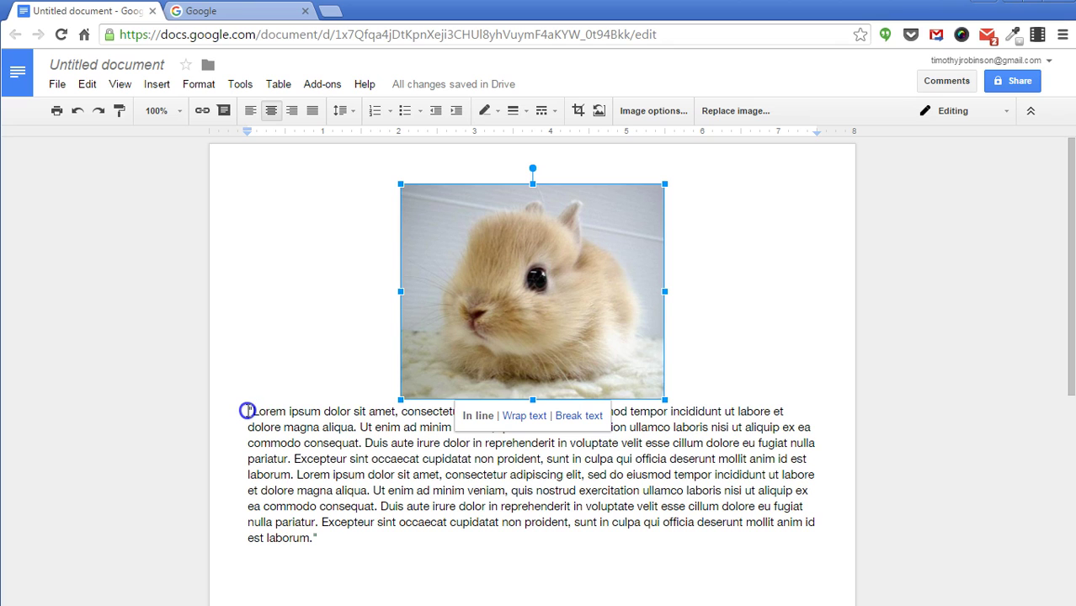
{"action": "mouse_move", "coordinate": [251, 430]}
{"action": "left_mouse_down"}
{"action": "mouse_move", "coordinate": [571, 488]}
{"action": "mouse_move", "coordinate": [250, 413]}
{"action": "left_mouse_up"}
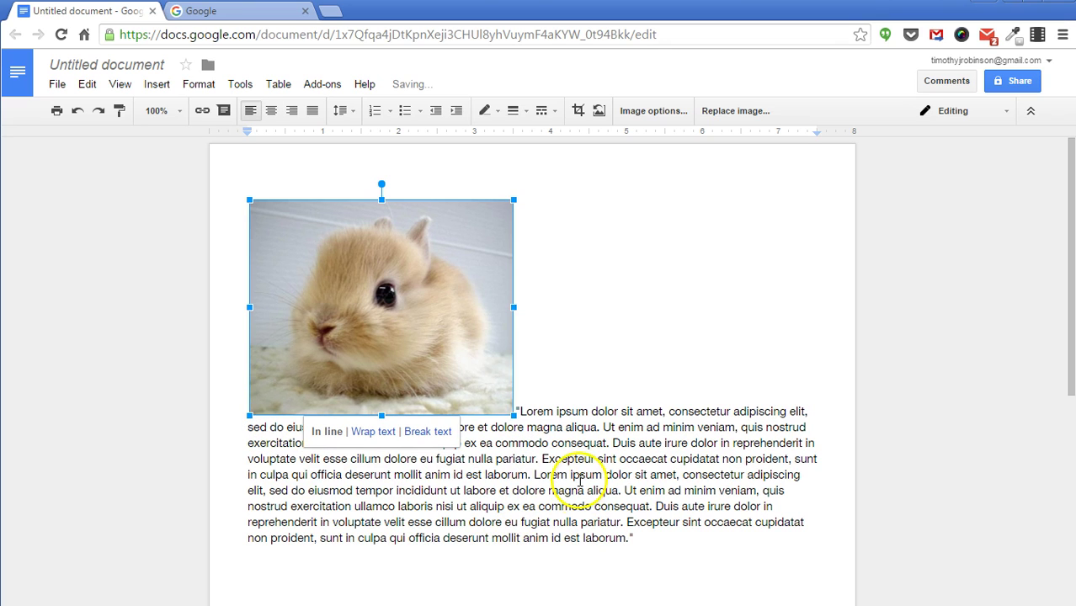
{"action": "left_click", "coordinate": [522, 416]}
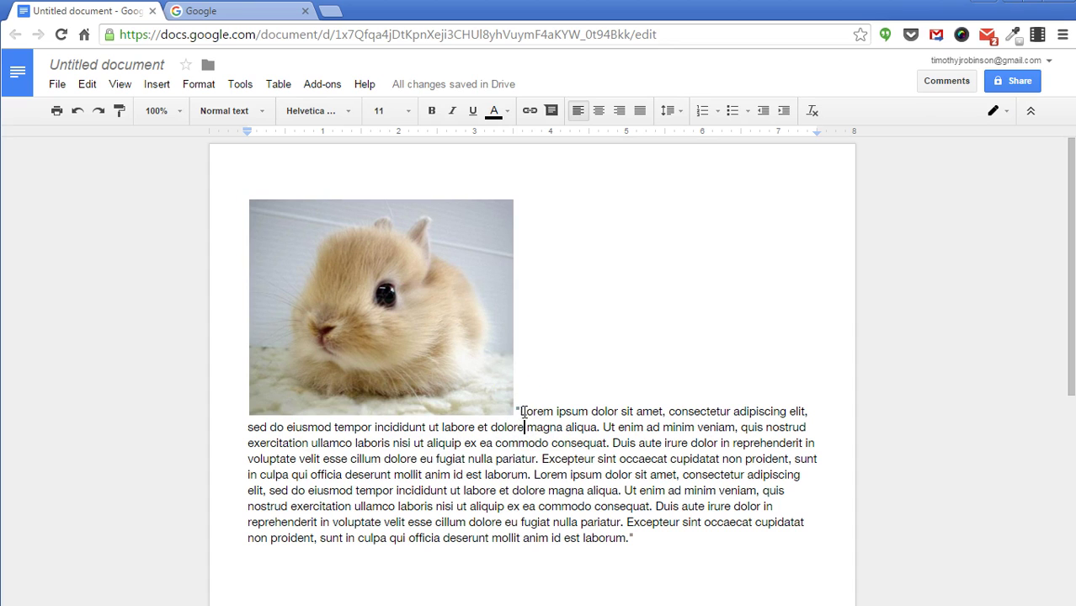
Move the in-line image into the paragraph's first line, right after "Lorem ipsum dolor".
{"action": "left_click", "coordinate": [413, 375]}
{"action": "left_click_drag", "start_coordinate": [414, 375], "coordinate": [619, 351]}
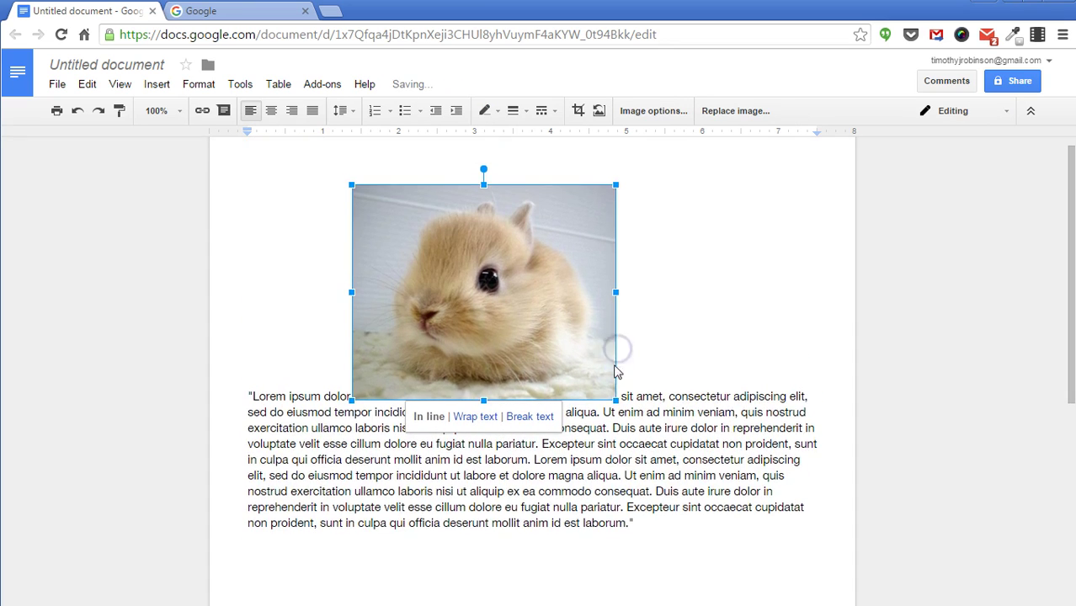
{"action": "left_click", "coordinate": [356, 427]}
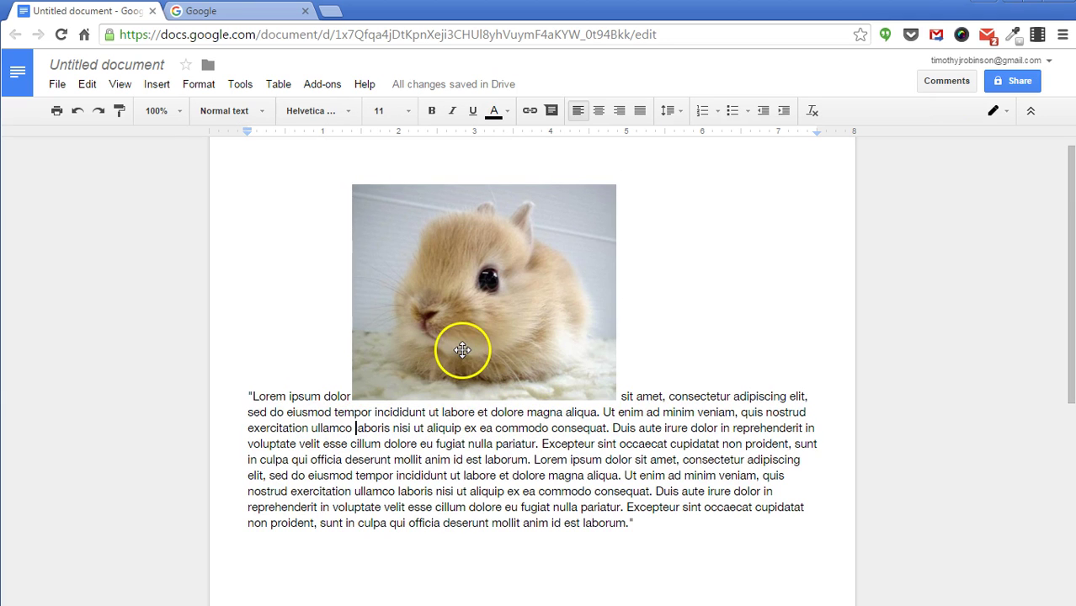
Set the image to Wrap text and place it against the page's left margin beside the paragraph.
{"action": "left_click", "coordinate": [464, 351]}
{"action": "left_click", "coordinate": [474, 415]}
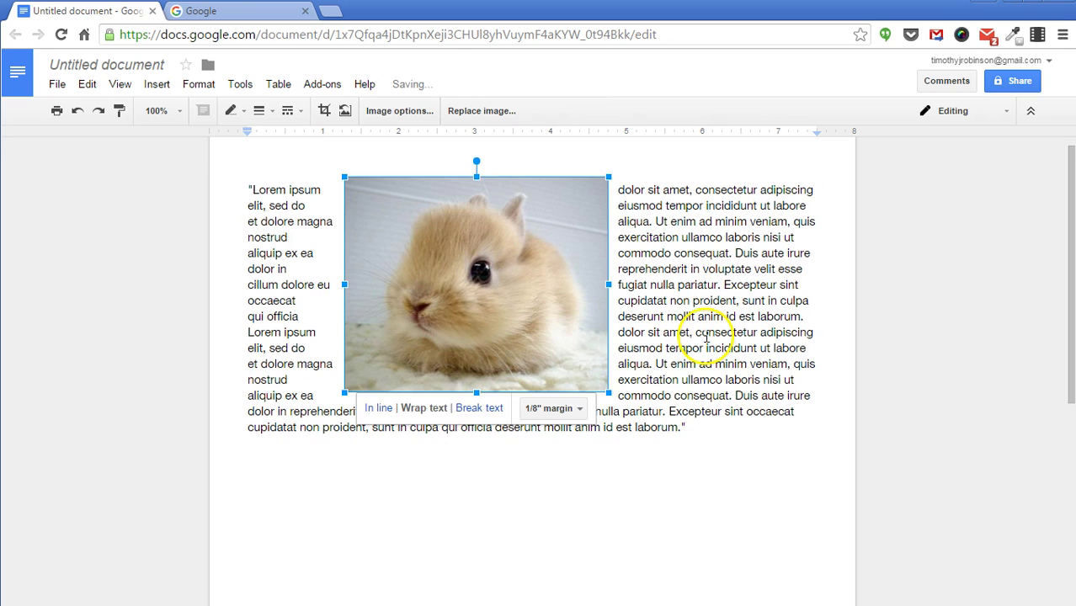
{"action": "left_click_drag", "start_coordinate": [446, 307], "coordinate": [355, 303]}
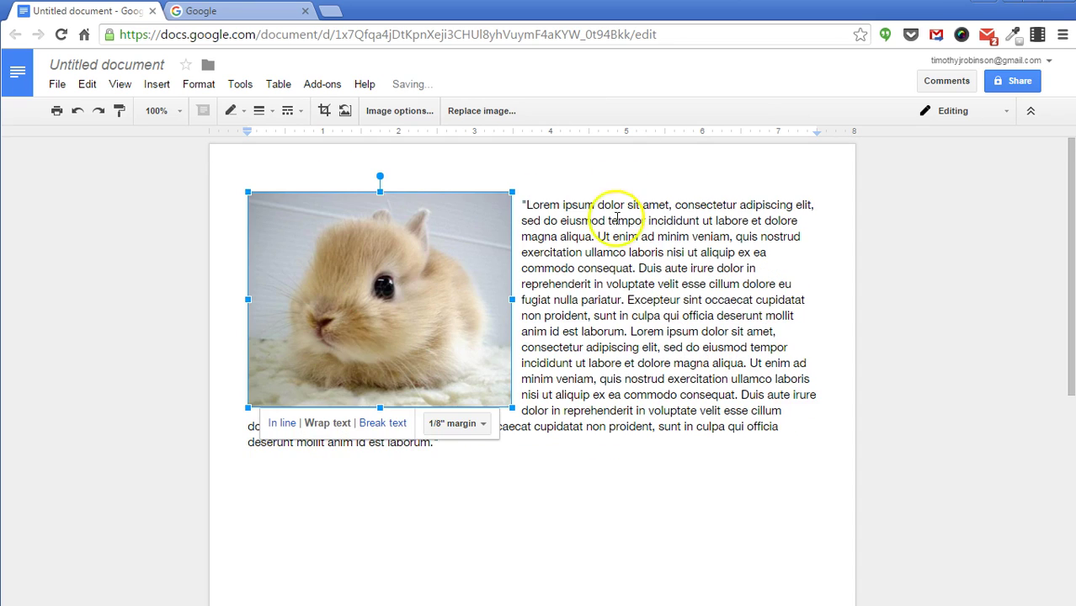
{"action": "left_click", "coordinate": [608, 395]}
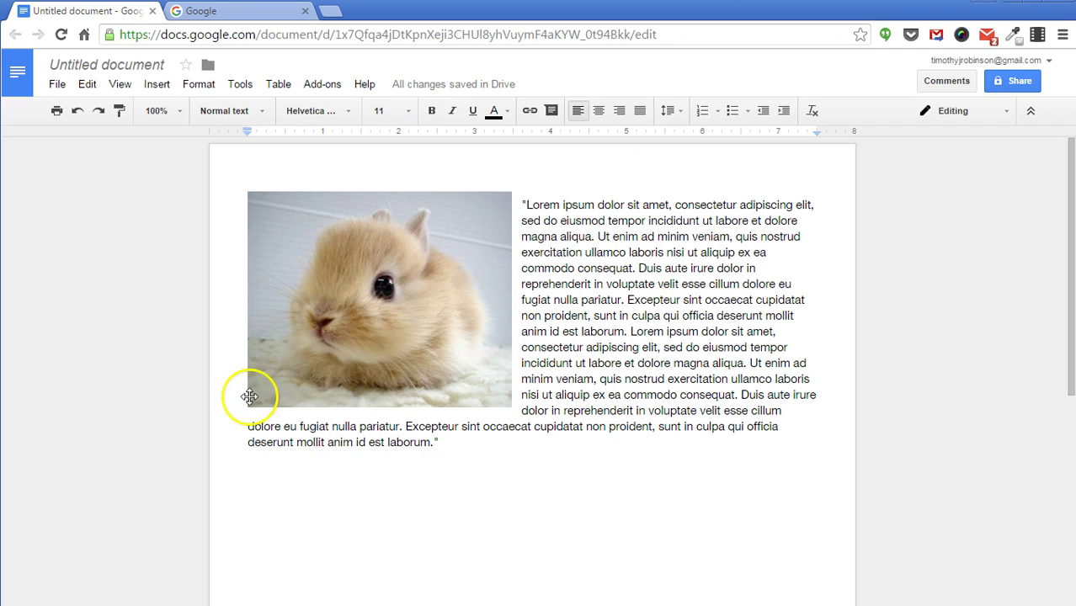
Move the wrapped image to the right margin so the paragraph runs down its left side.
{"action": "left_click_drag", "start_coordinate": [476, 298], "coordinate": [732, 303]}
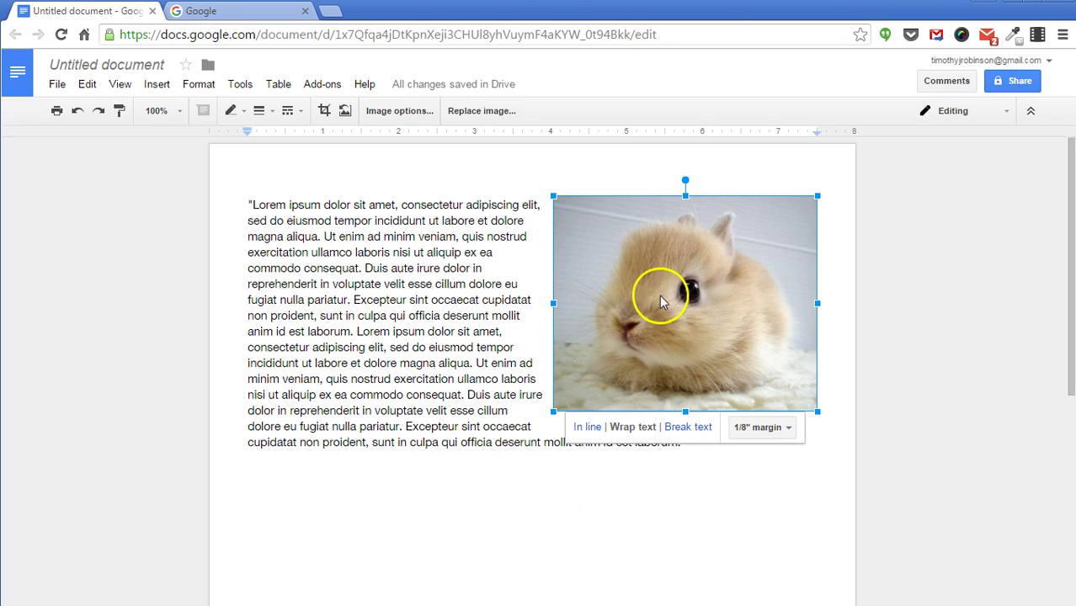
{"action": "left_click", "coordinate": [506, 305]}
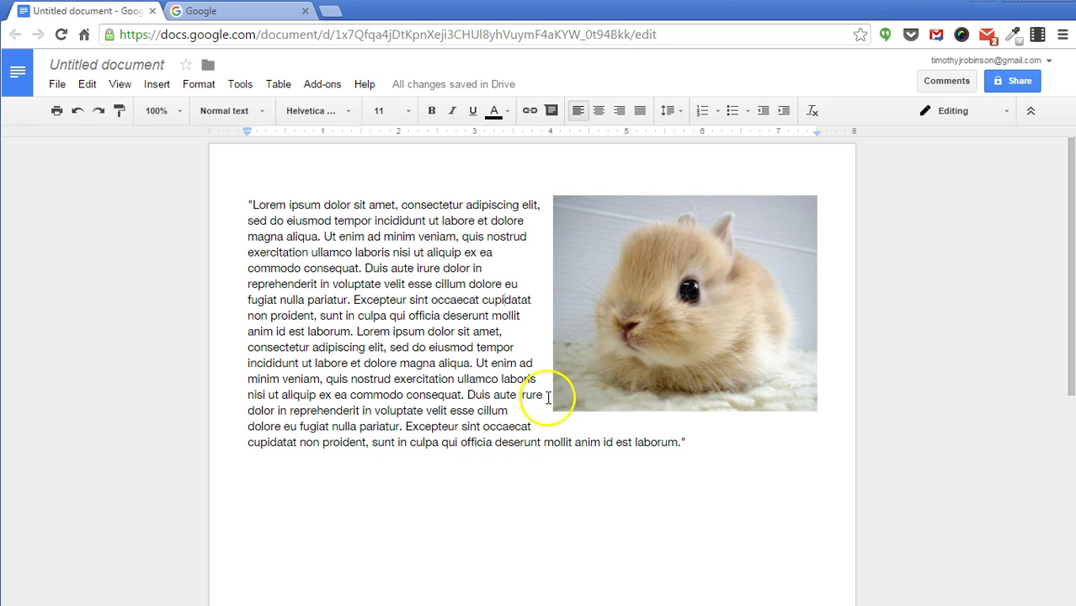
Set the wrapped image's margin to 1/4" to widen the gap between picture and text.
{"action": "left_click", "coordinate": [671, 352]}
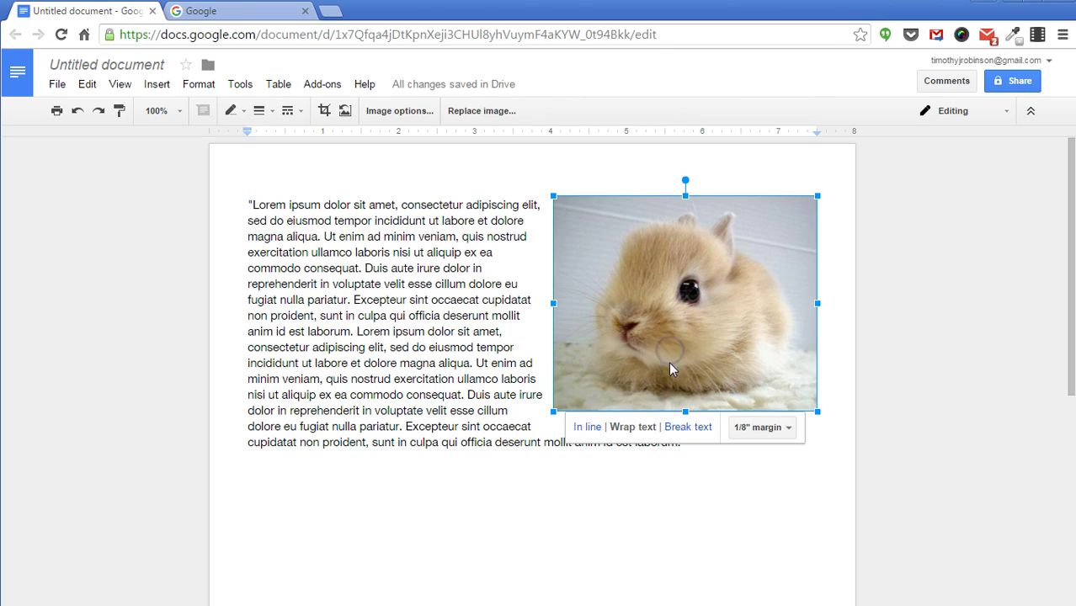
{"action": "left_click", "coordinate": [781, 430]}
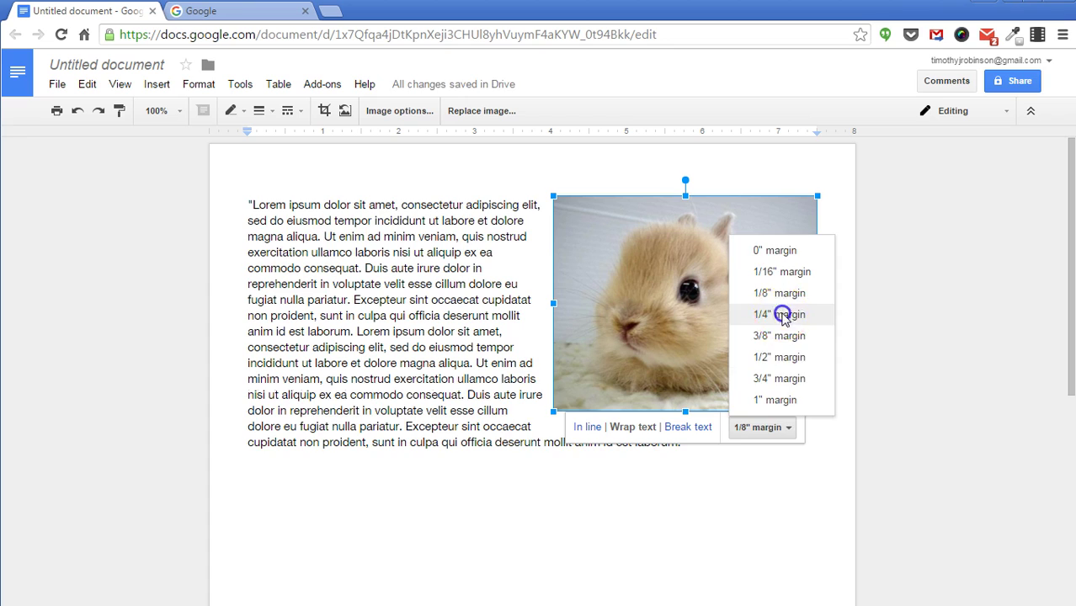
{"action": "left_click", "coordinate": [783, 316]}
{"action": "left_click", "coordinate": [758, 433]}
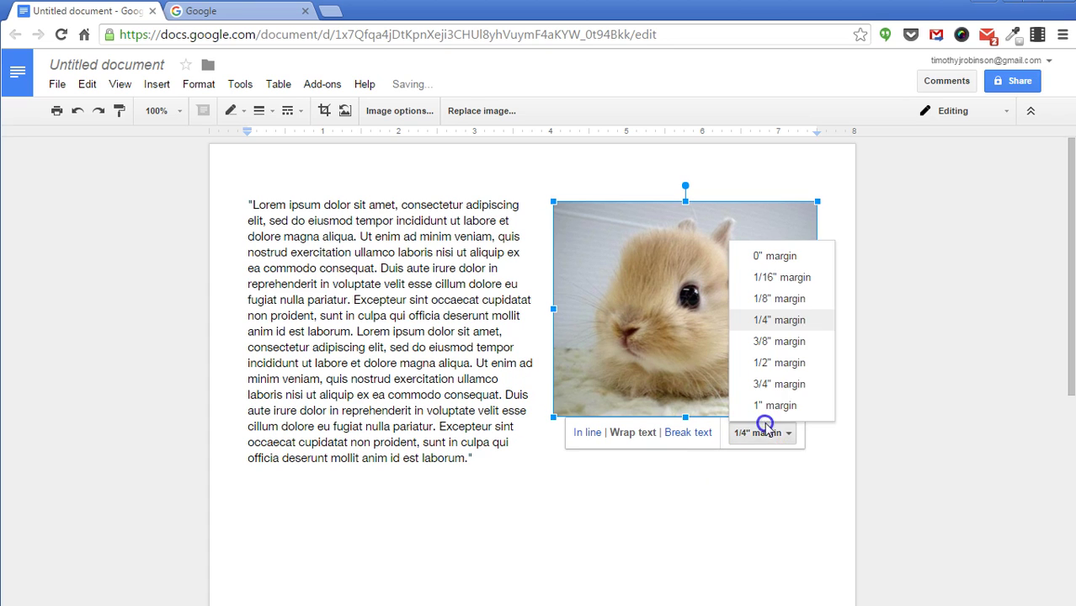
{"action": "left_click", "coordinate": [738, 495]}
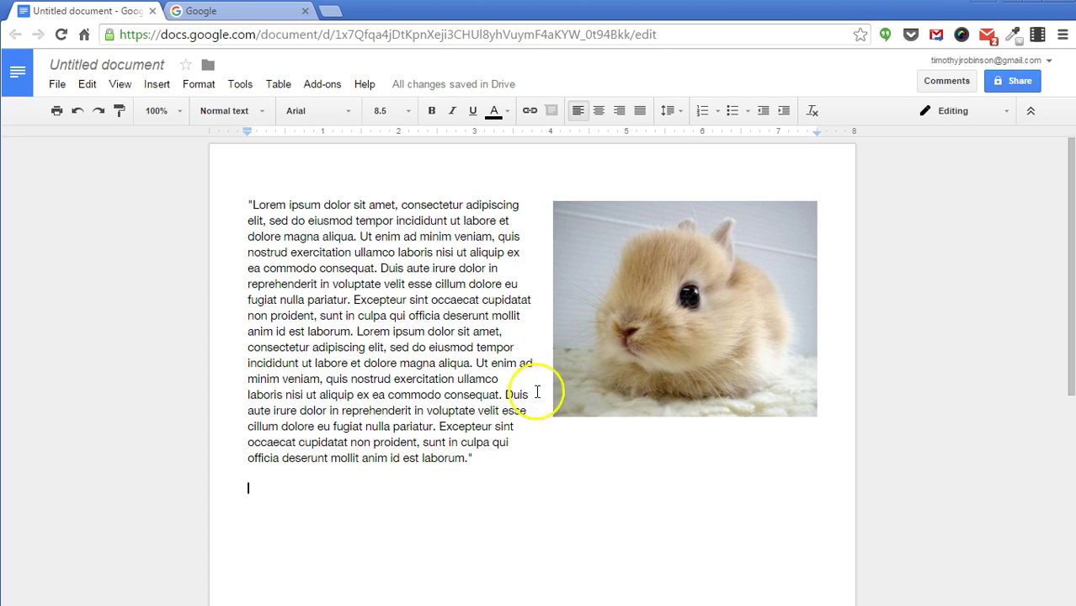
{"action": "key", "text": "BackSpace"}
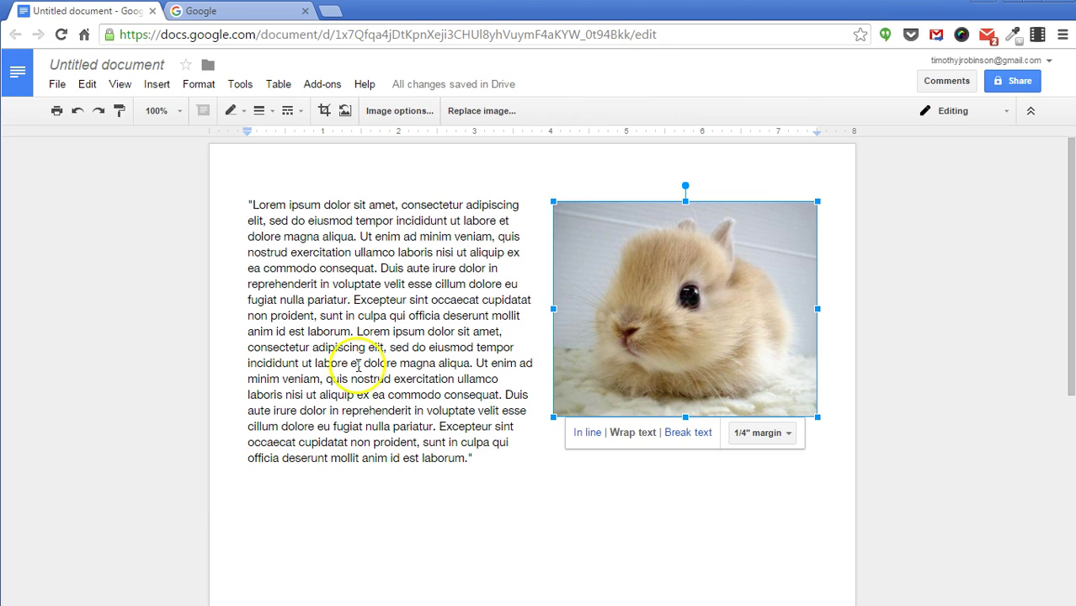
{"action": "left_click", "coordinate": [475, 267]}
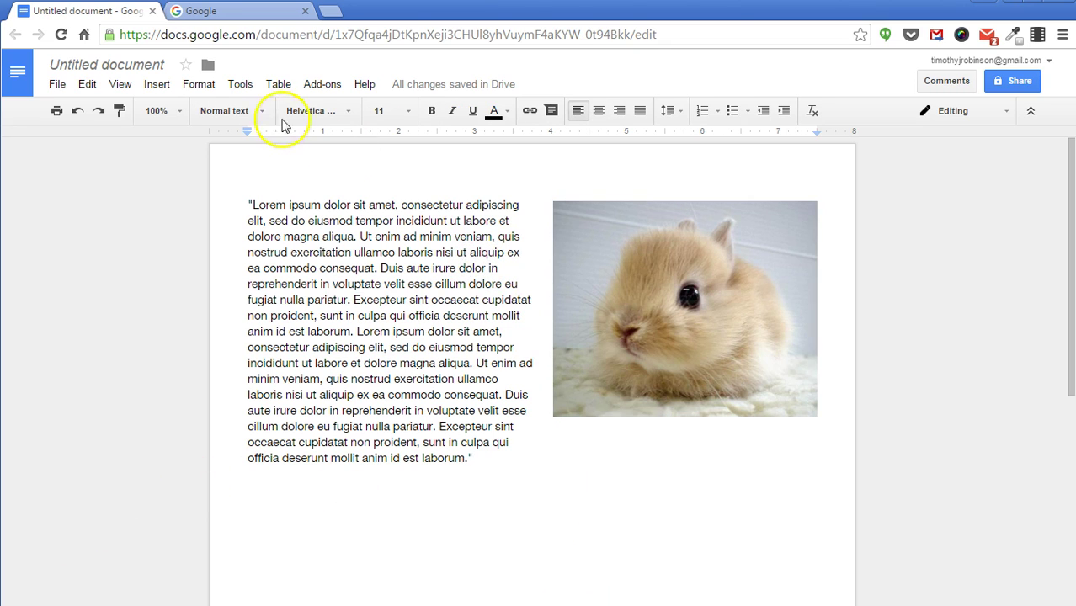
Add a border around the image and set its line weight to 1pt.
{"action": "left_click", "coordinate": [627, 276]}
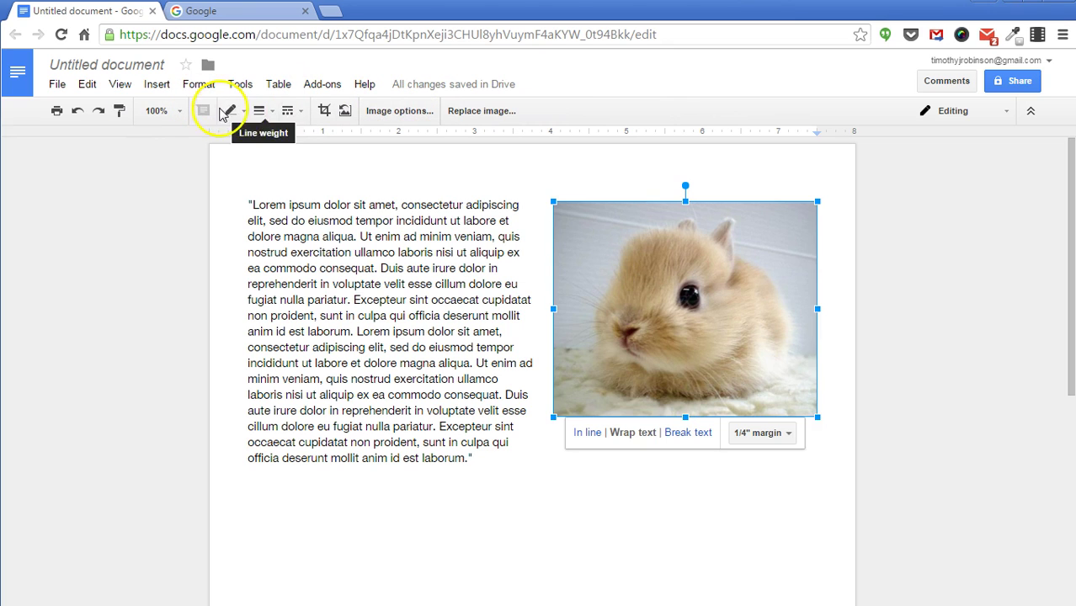
{"action": "left_click", "coordinate": [270, 113]}
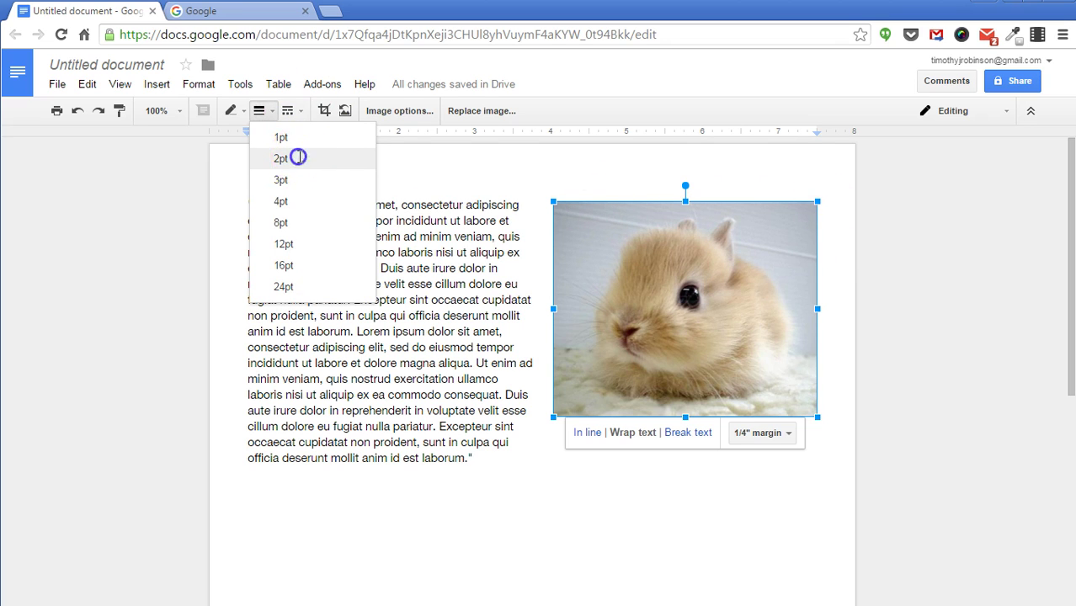
{"action": "left_click", "coordinate": [298, 157]}
{"action": "left_click", "coordinate": [261, 111]}
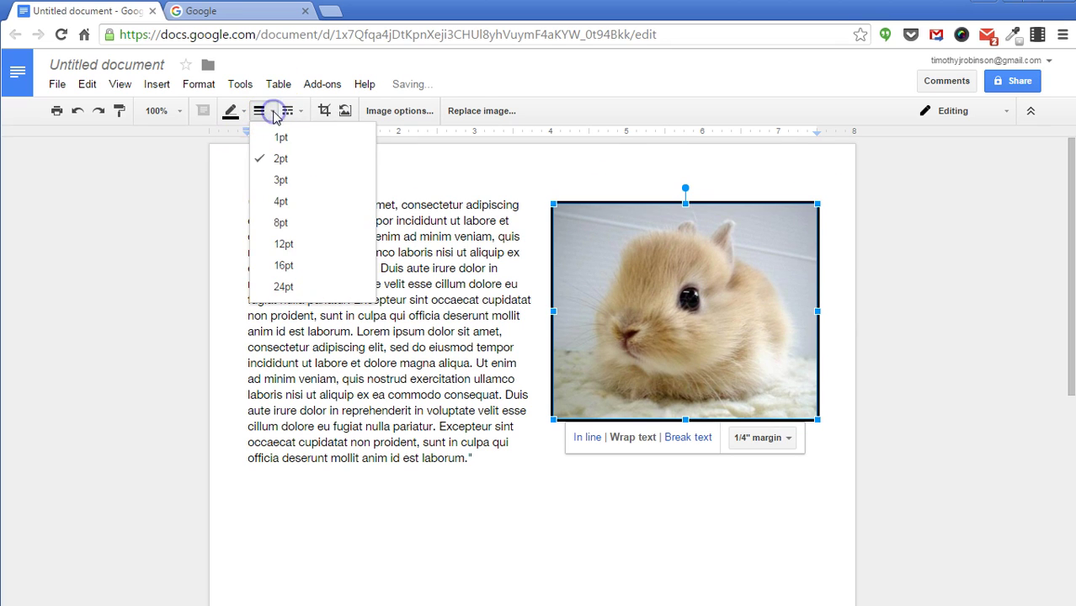
{"action": "left_click", "coordinate": [279, 136]}
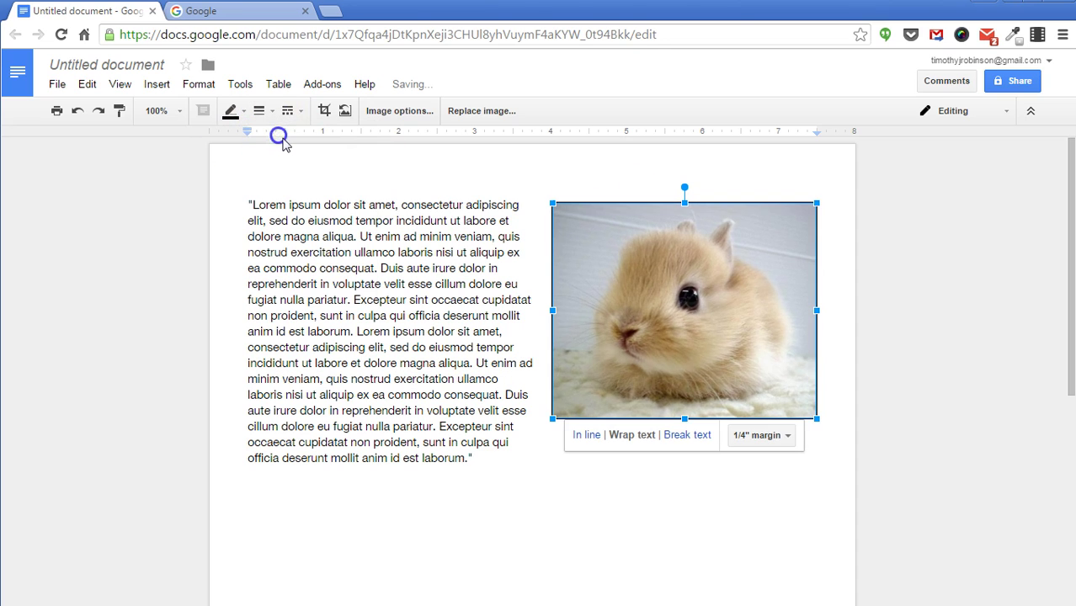
Change the image's border colour to light blue.
{"action": "left_click", "coordinate": [244, 114]}
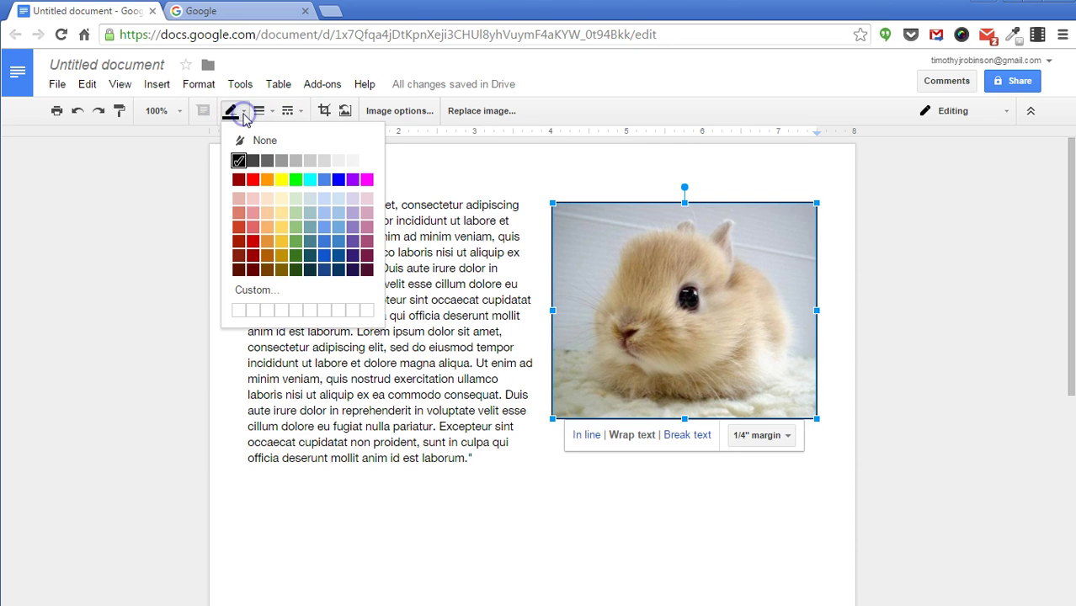
{"action": "left_click", "coordinate": [339, 226]}
{"action": "left_click", "coordinate": [338, 252]}
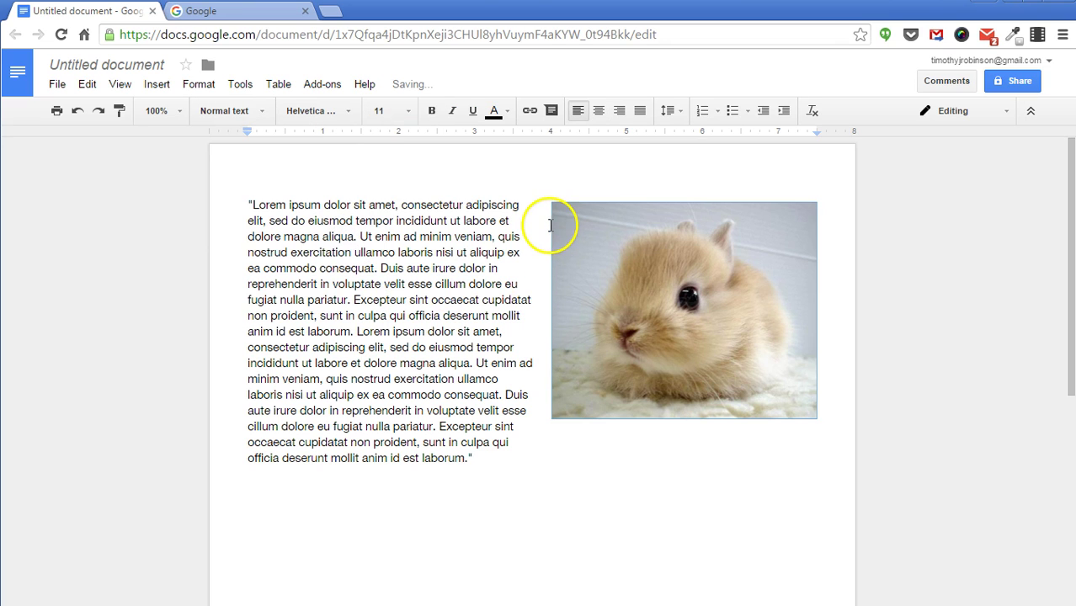
Set the line weight of the image's border to 3pt.
{"action": "left_click", "coordinate": [707, 352]}
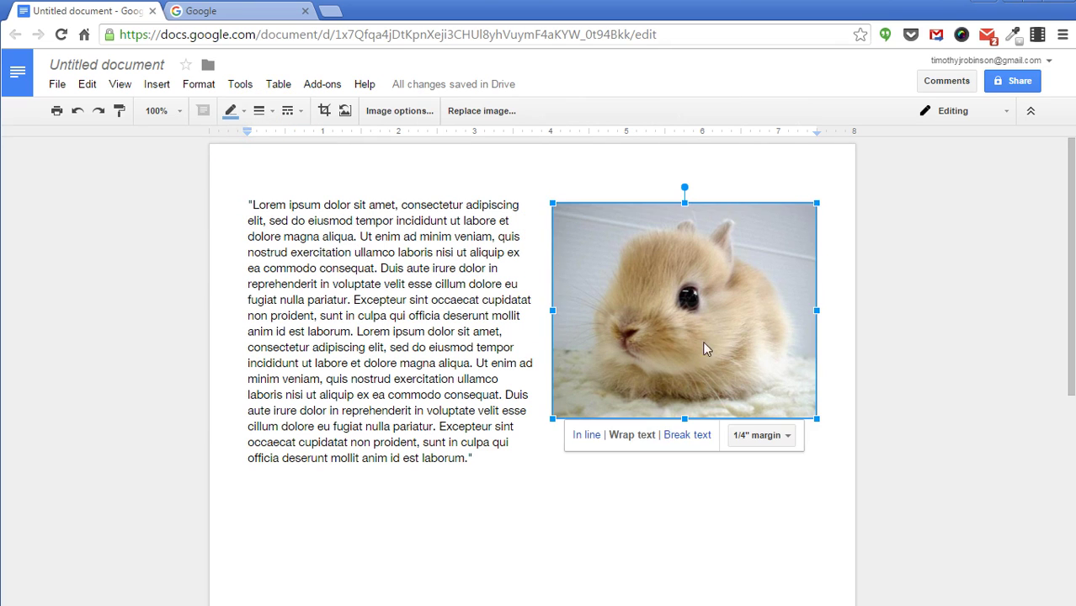
{"action": "left_click", "coordinate": [260, 112]}
{"action": "left_click", "coordinate": [287, 177]}
{"action": "left_click", "coordinate": [403, 259]}
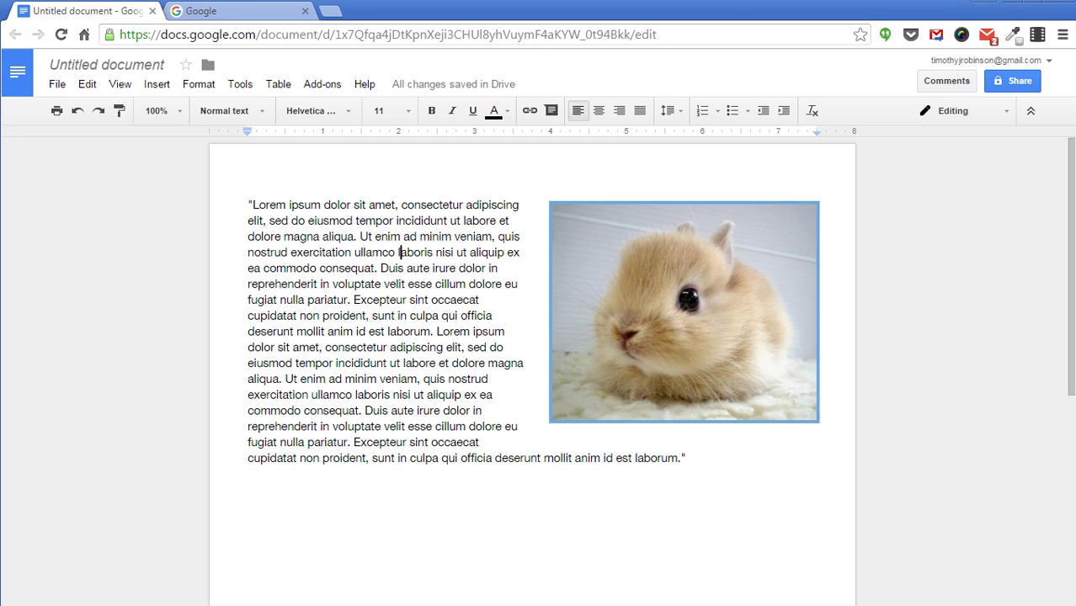
{"action": "left_click", "coordinate": [429, 300]}
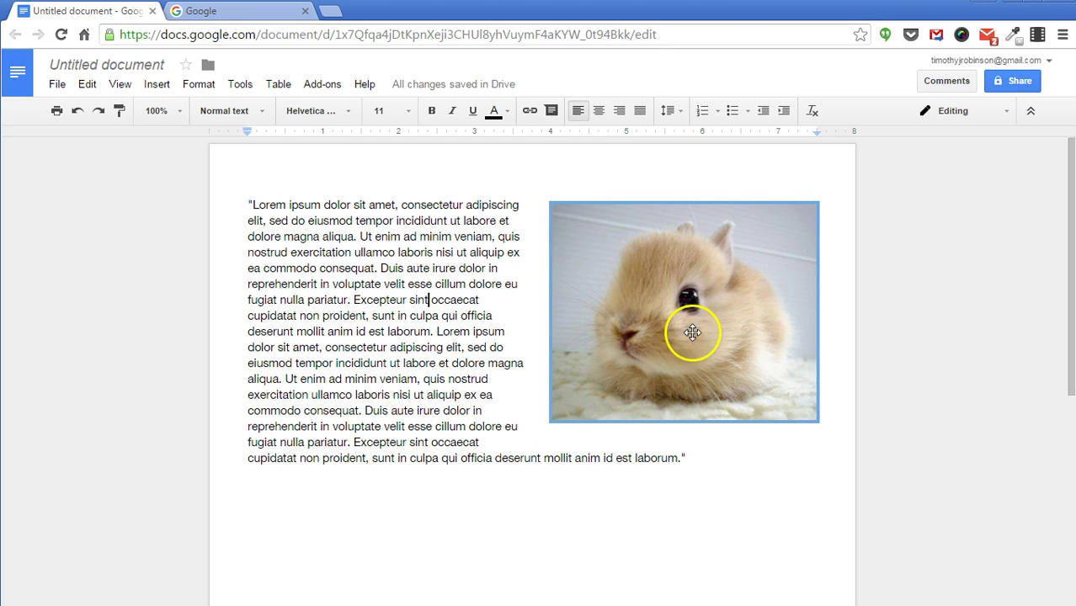
{"action": "left_click", "coordinate": [683, 309]}
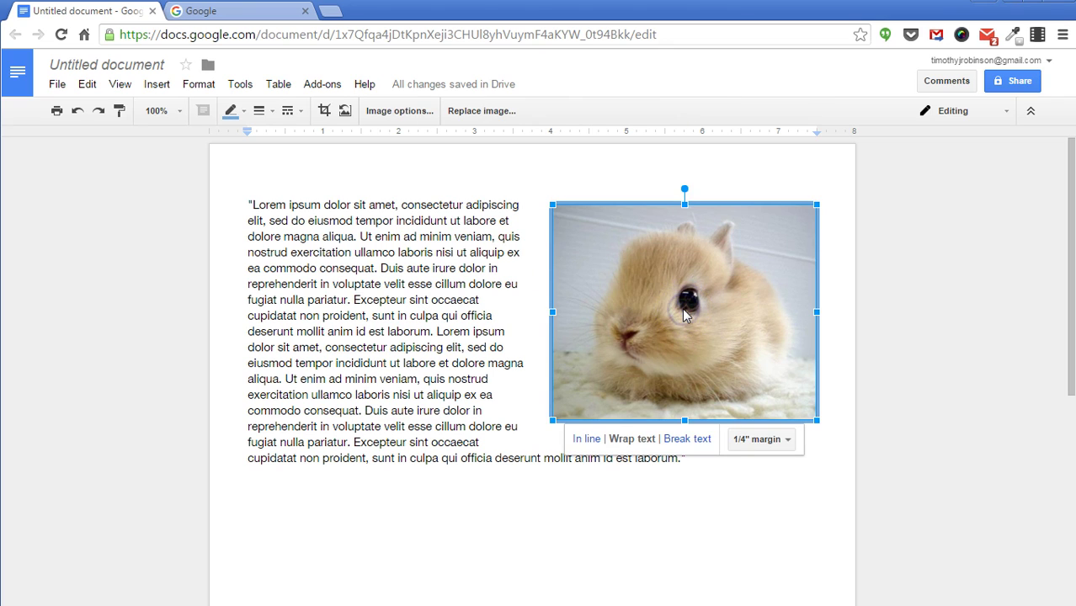
{"action": "double_click", "coordinate": [651, 303]}
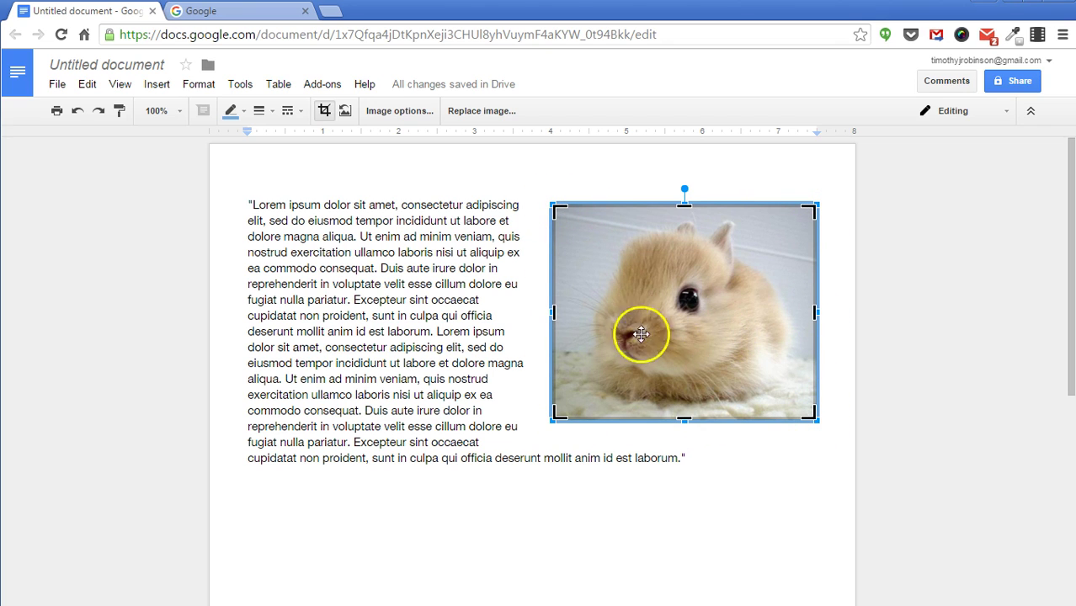
{"action": "left_click", "coordinate": [547, 314]}
{"action": "left_click", "coordinate": [607, 314]}
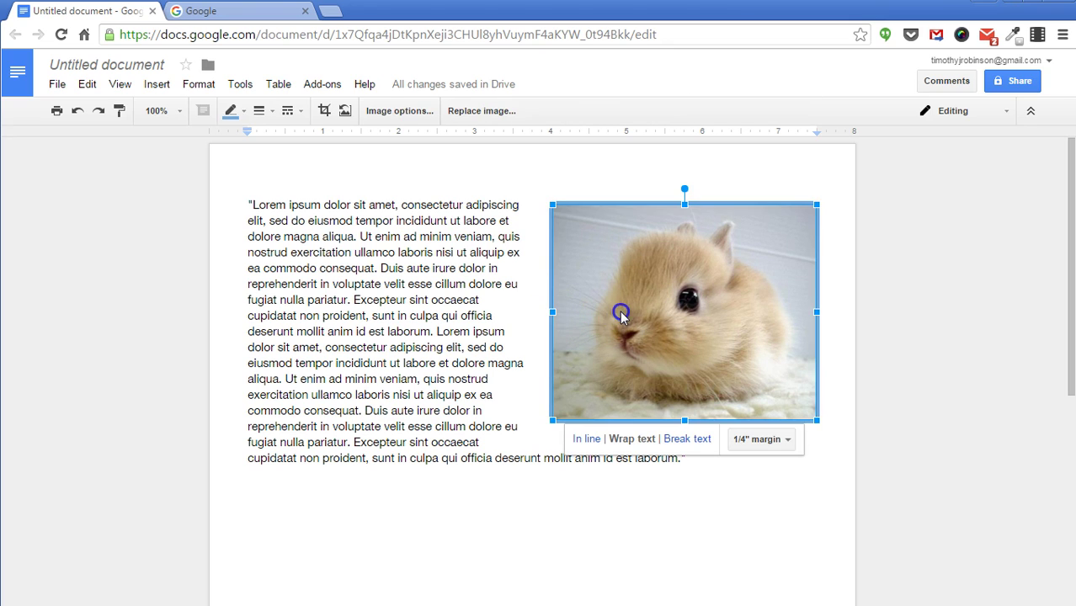
Crop the image on all four sides to tighten the frame around the rabbit.
{"action": "double_click", "coordinate": [621, 314]}
{"action": "left_click_drag", "start_coordinate": [555, 316], "coordinate": [582, 325]}
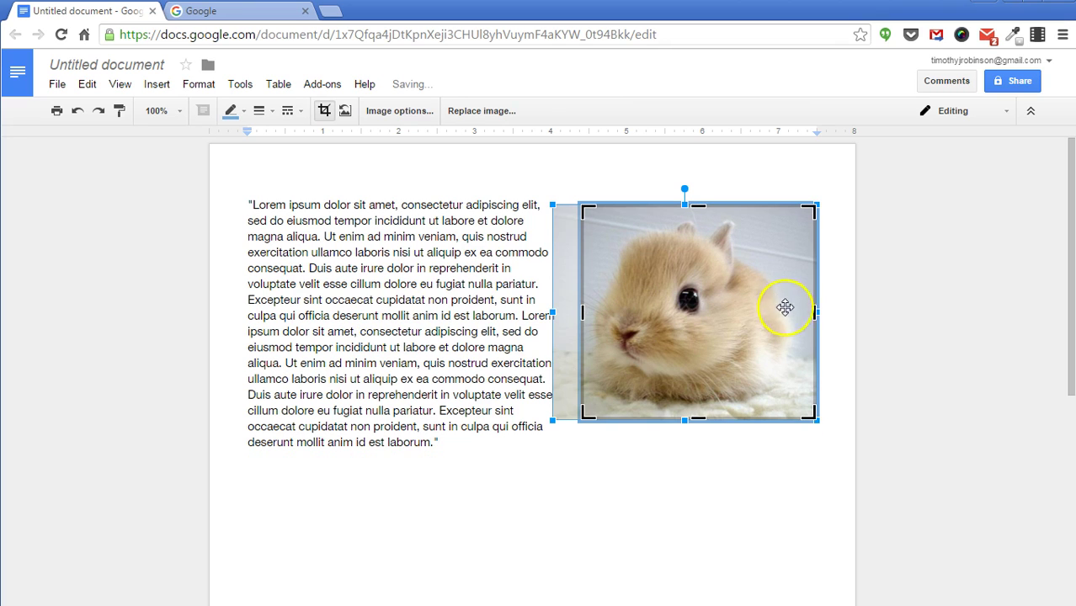
{"action": "left_click_drag", "start_coordinate": [813, 312], "coordinate": [773, 316]}
{"action": "left_click_drag", "start_coordinate": [680, 408], "coordinate": [689, 385]}
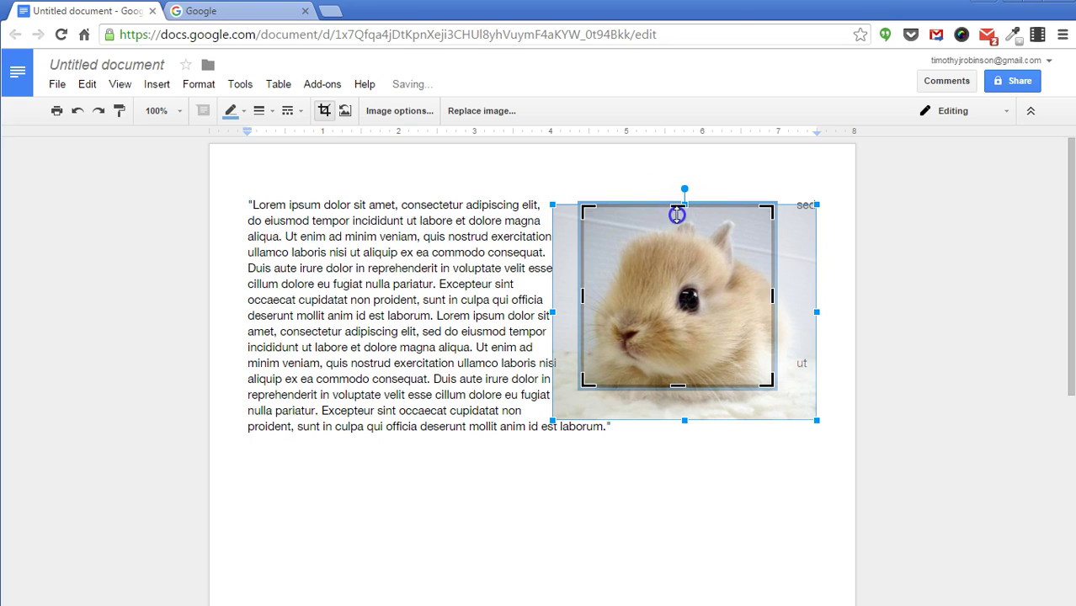
{"action": "left_click_drag", "start_coordinate": [677, 208], "coordinate": [677, 217]}
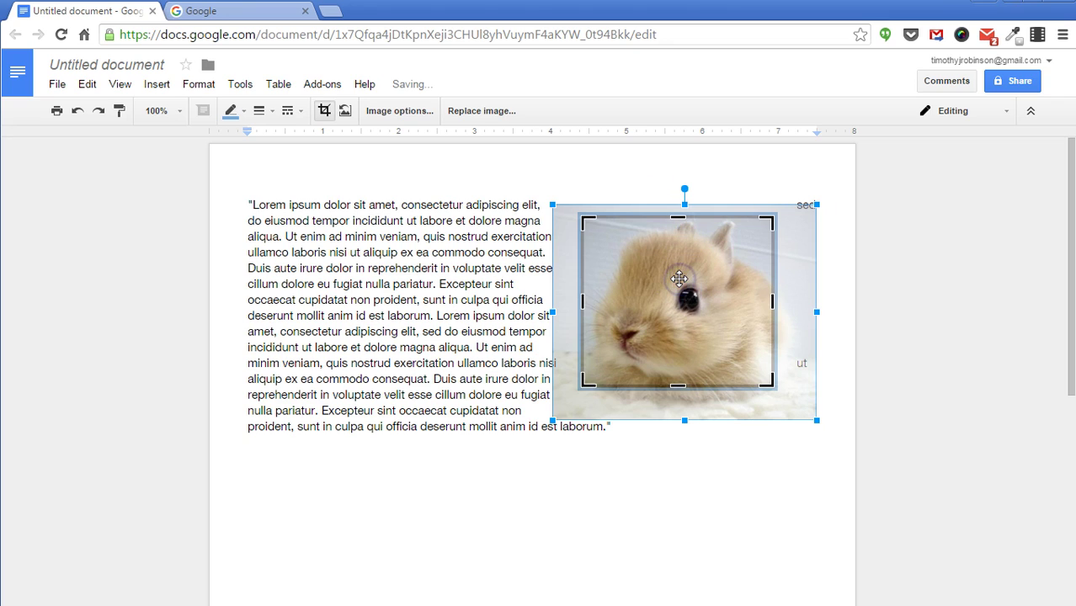
{"action": "left_click", "coordinate": [633, 449]}
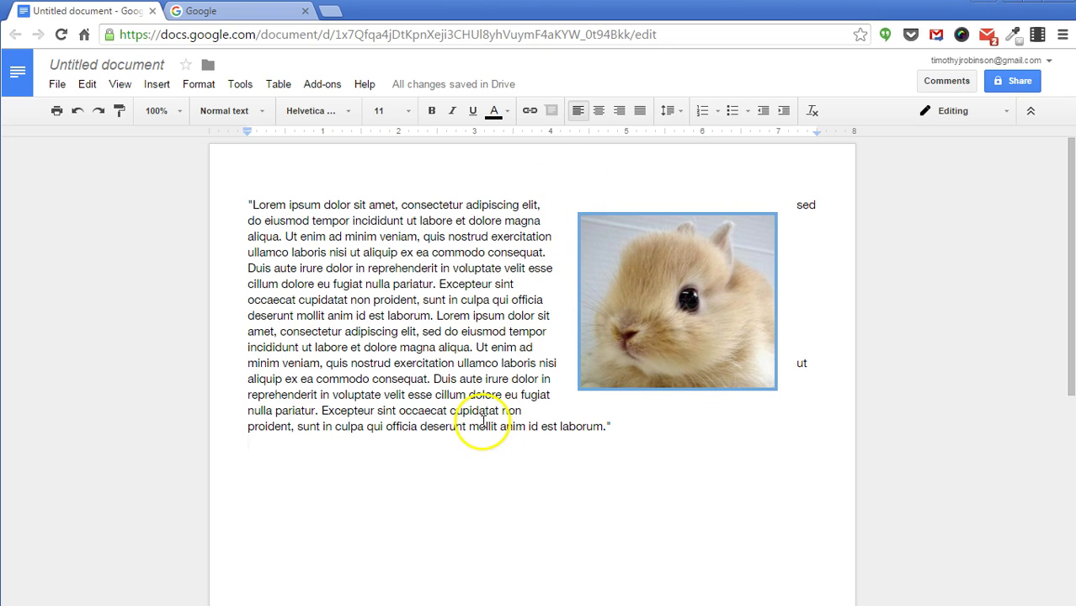
Reopen the crop frame on the rabbit image to review the hidden outer areas, and leave cropping mode.
{"action": "left_click", "coordinate": [646, 296]}
{"action": "double_click", "coordinate": [665, 312]}
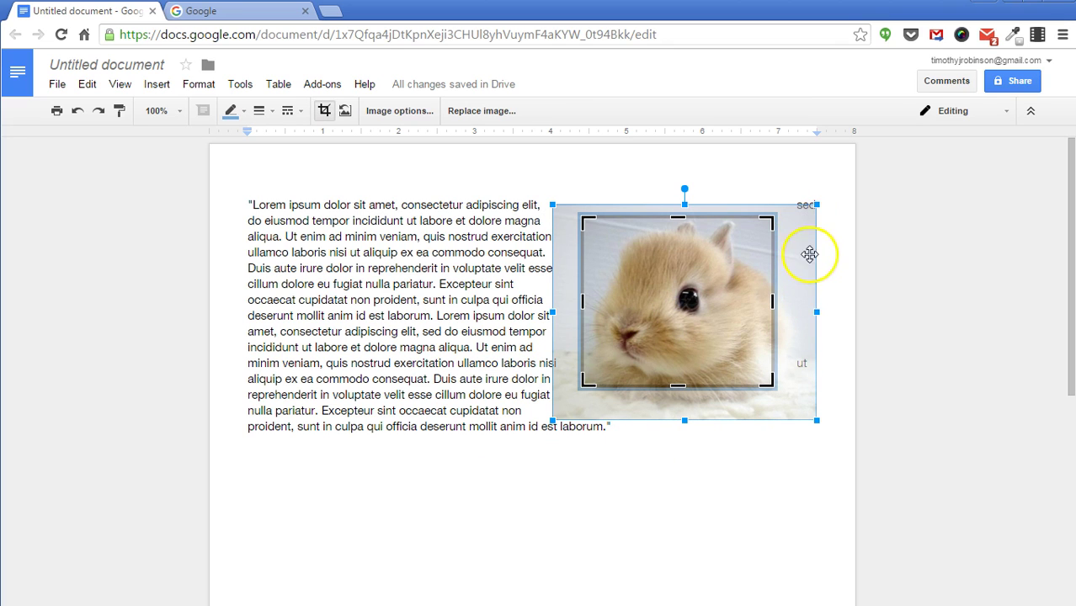
{"action": "mouse_move", "coordinate": [730, 306]}
{"action": "left_mouse_down"}
{"action": "mouse_move", "coordinate": [696, 310]}
{"action": "mouse_move", "coordinate": [711, 293]}
{"action": "mouse_move", "coordinate": [738, 312]}
{"action": "mouse_move", "coordinate": [740, 343]}
{"action": "mouse_move", "coordinate": [692, 289]}
{"action": "mouse_move", "coordinate": [722, 312]}
{"action": "left_mouse_up"}
{"action": "left_click", "coordinate": [732, 428]}
{"action": "left_click", "coordinate": [718, 505]}
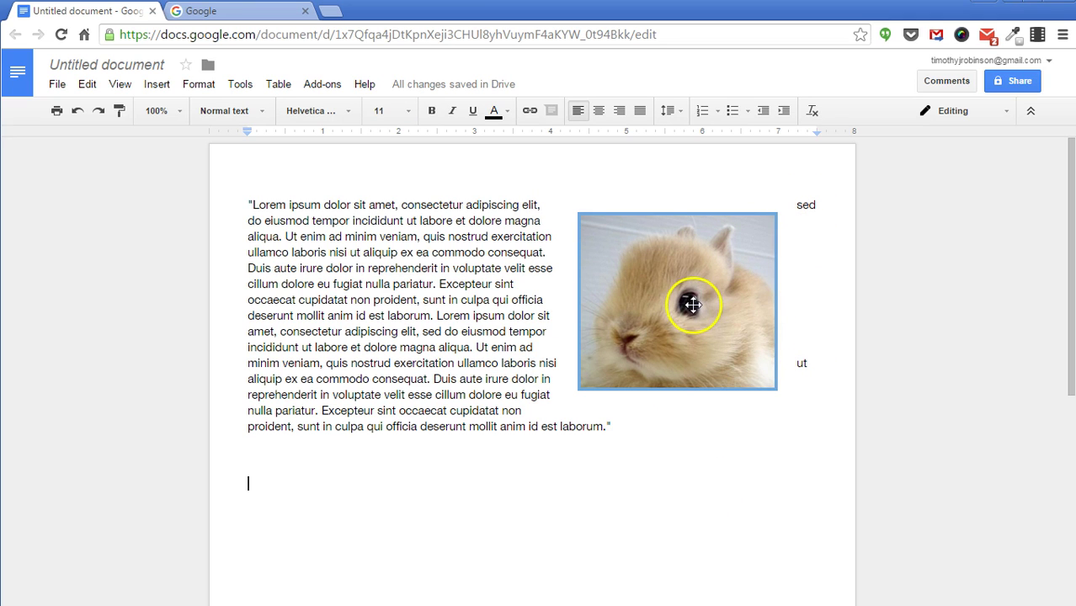
Move the cropped image to the page's right margin, level with the first line of the paragraph.
{"action": "left_click_drag", "start_coordinate": [689, 289], "coordinate": [741, 284]}
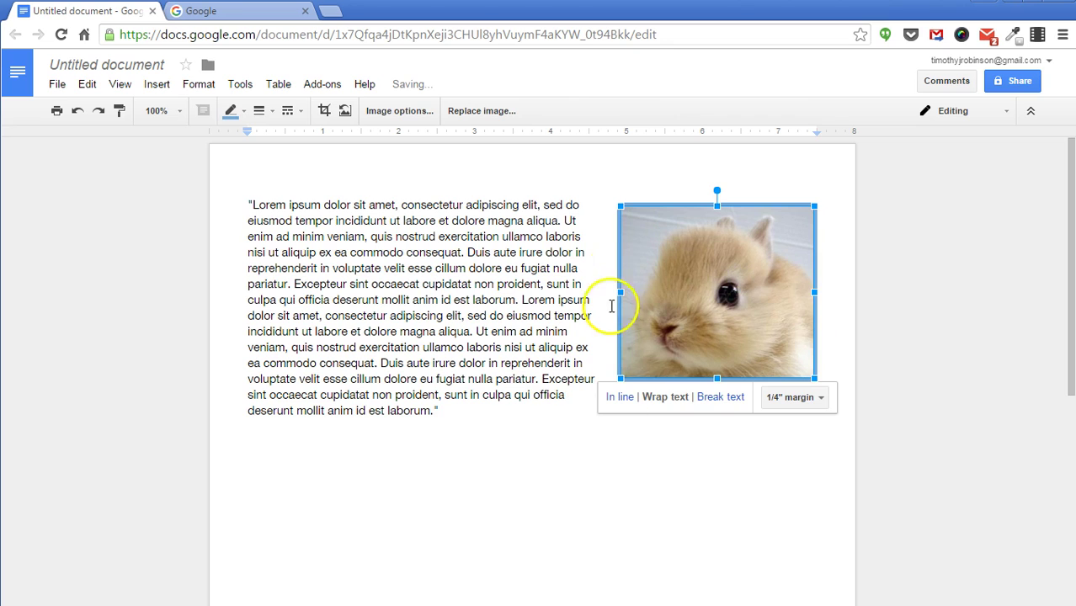
{"action": "left_click", "coordinate": [589, 245]}
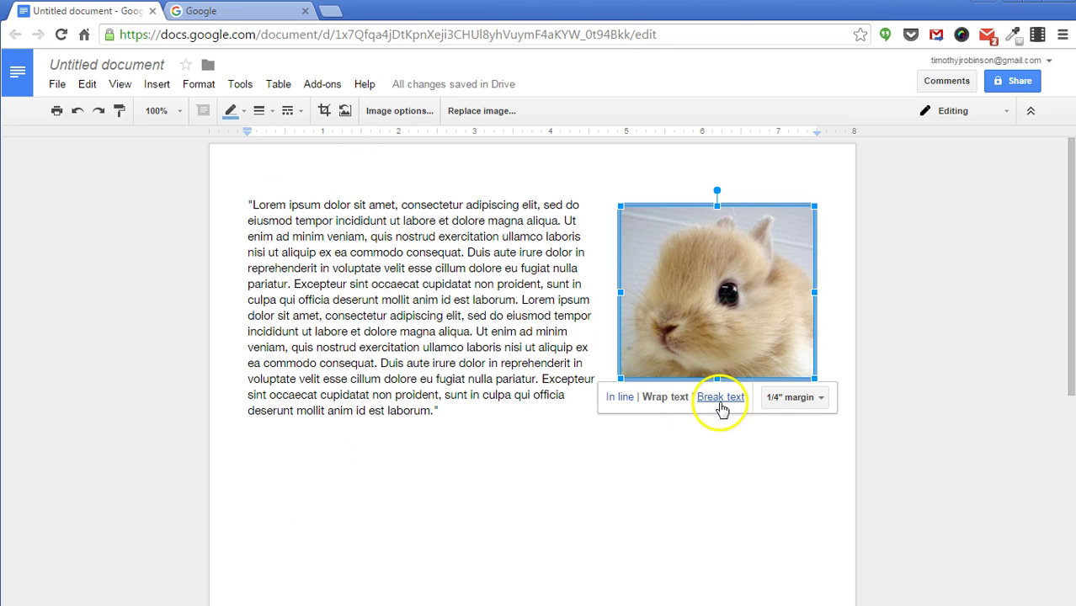
Try the Break text layout with the image centred above the paragraph, and return it to Wrap text at the right margin.
{"action": "left_click", "coordinate": [721, 403]}
{"action": "left_click_drag", "start_coordinate": [673, 308], "coordinate": [547, 296]}
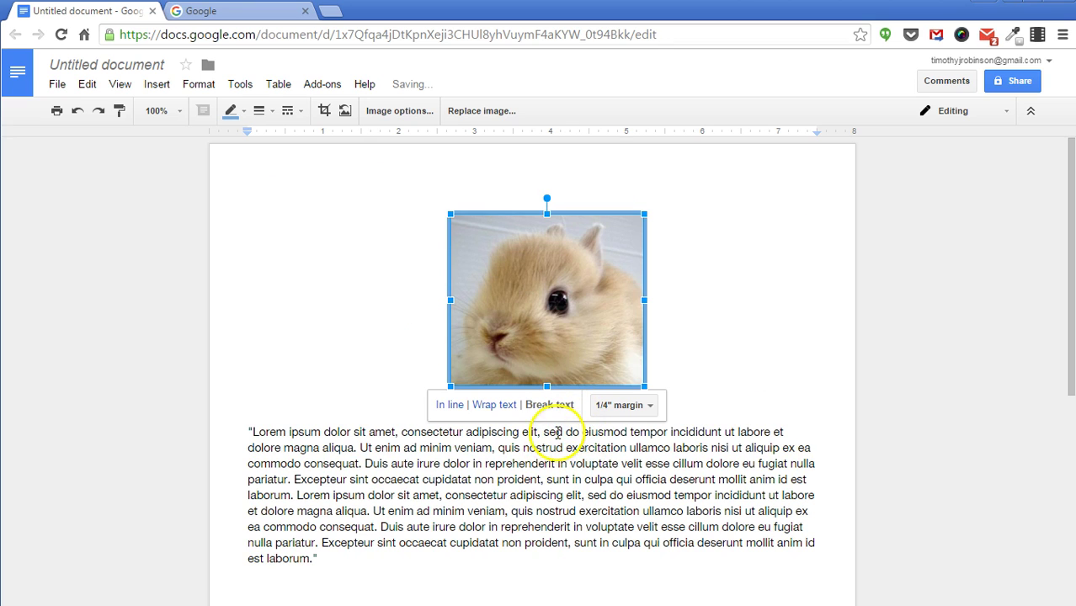
{"action": "left_click", "coordinate": [490, 406]}
{"action": "left_click_drag", "start_coordinate": [532, 337], "coordinate": [705, 314]}
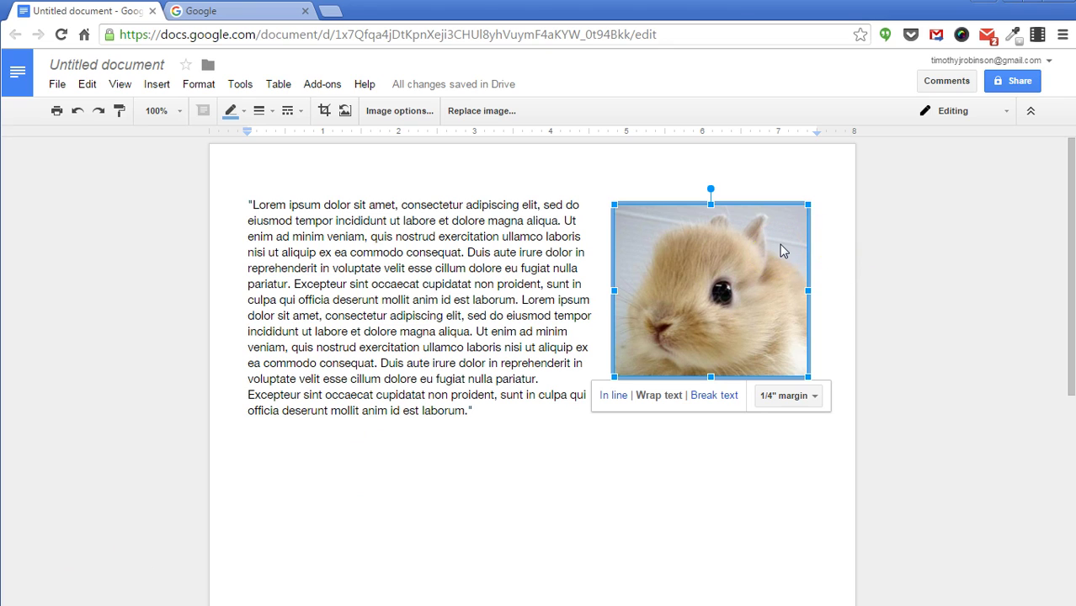
Recolor the rabbit image with the orange-brown Dark 3 preset.
{"action": "right_click", "coordinate": [689, 277]}
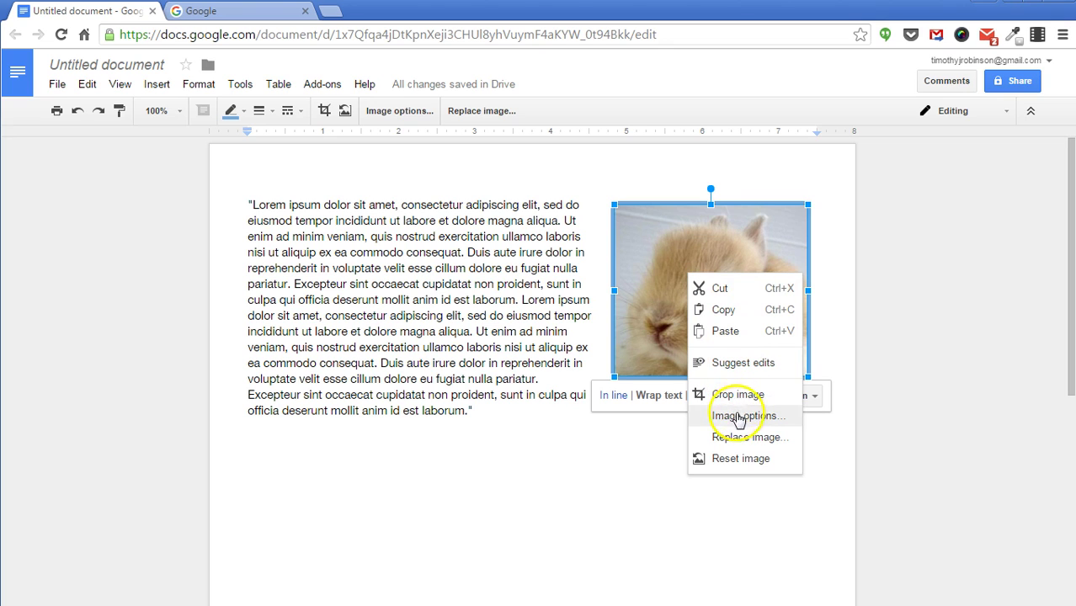
{"action": "left_click", "coordinate": [392, 114]}
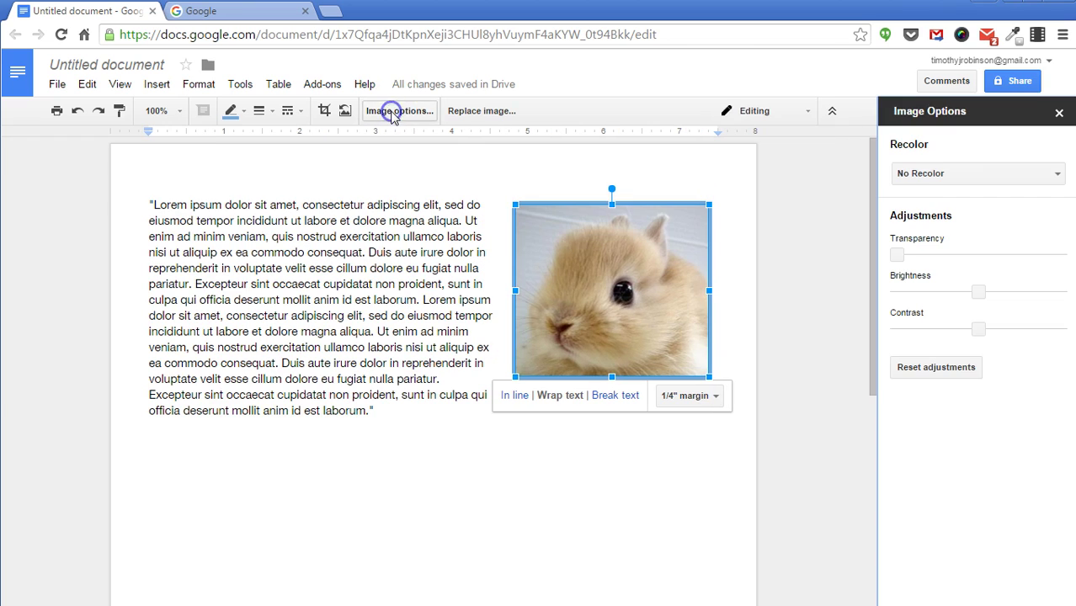
{"action": "left_click", "coordinate": [954, 173]}
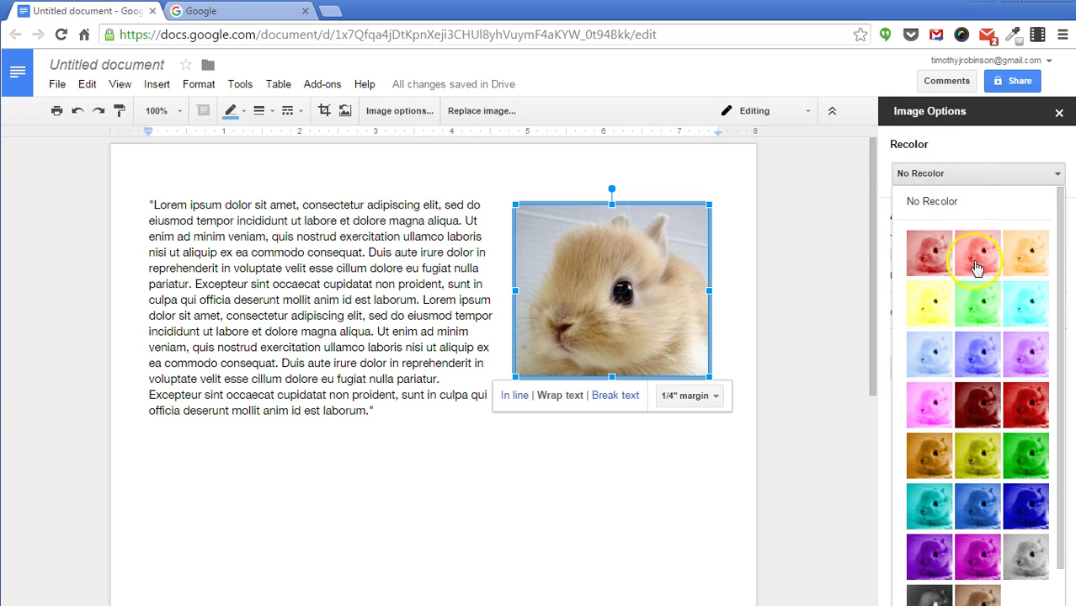
{"action": "scroll", "coordinate": [975, 505], "scroll_direction": "down", "scroll_amount": 1}
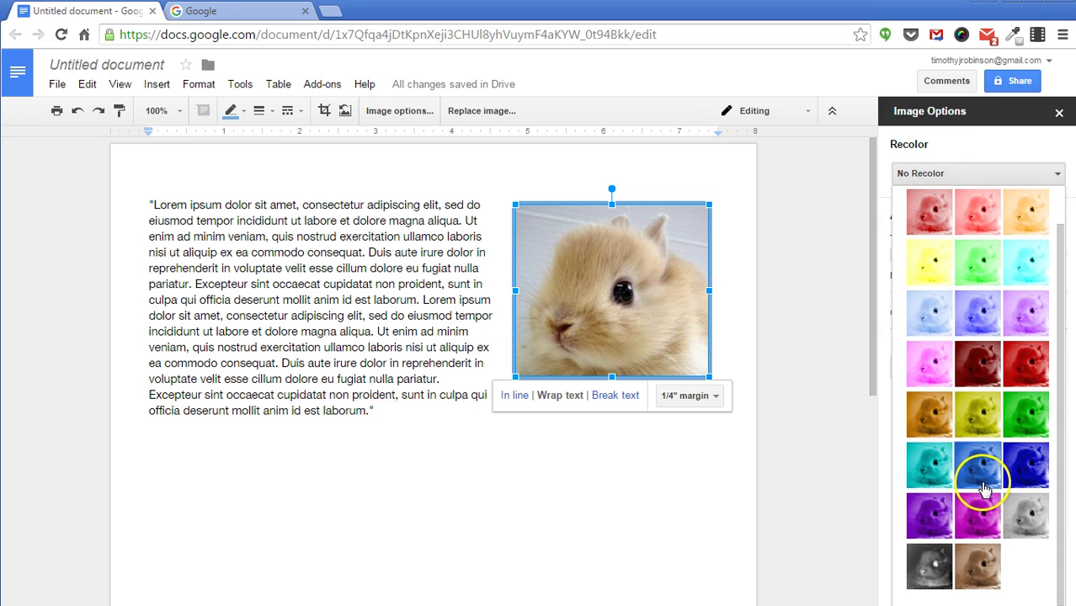
{"action": "left_click", "coordinate": [929, 413]}
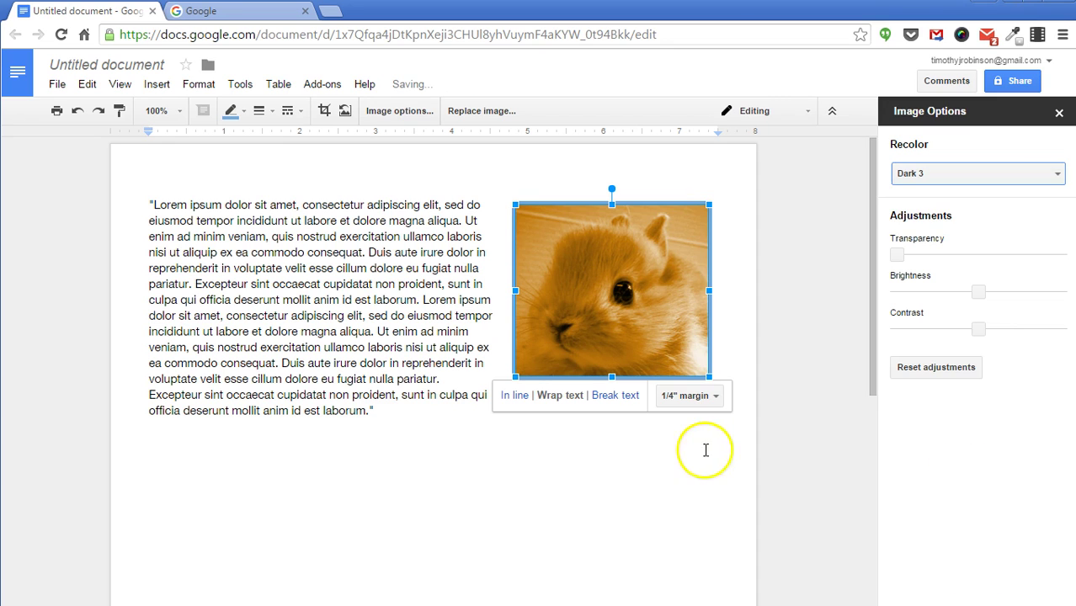
{"action": "left_click", "coordinate": [663, 467]}
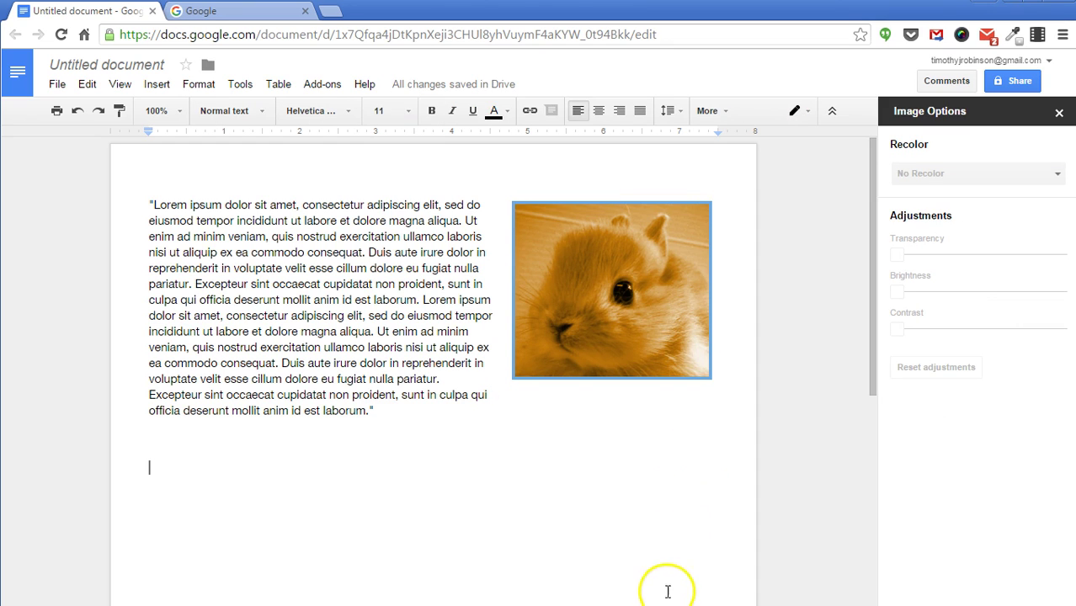
Try a higher brightness and a lower contrast on the recolored image, and reset the adjustments.
{"action": "left_click", "coordinate": [613, 279]}
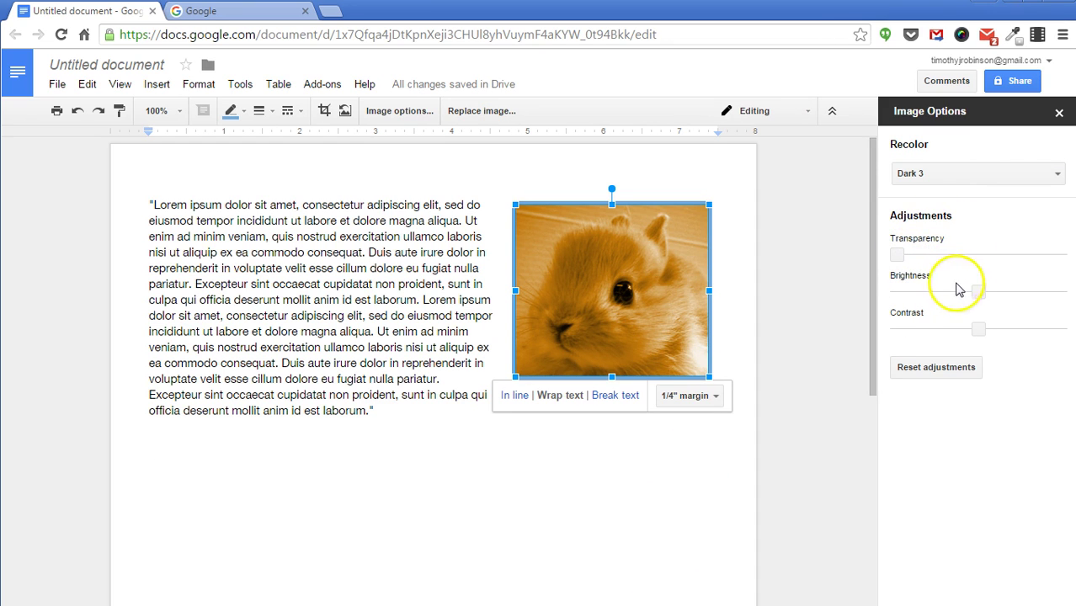
{"action": "left_click_drag", "start_coordinate": [974, 290], "coordinate": [1012, 291]}
{"action": "mouse_move", "coordinate": [1025, 290]}
{"action": "left_mouse_down"}
{"action": "mouse_move", "coordinate": [936, 286]}
{"action": "mouse_move", "coordinate": [1008, 291]}
{"action": "left_mouse_up"}
{"action": "left_click_drag", "start_coordinate": [977, 329], "coordinate": [950, 329]}
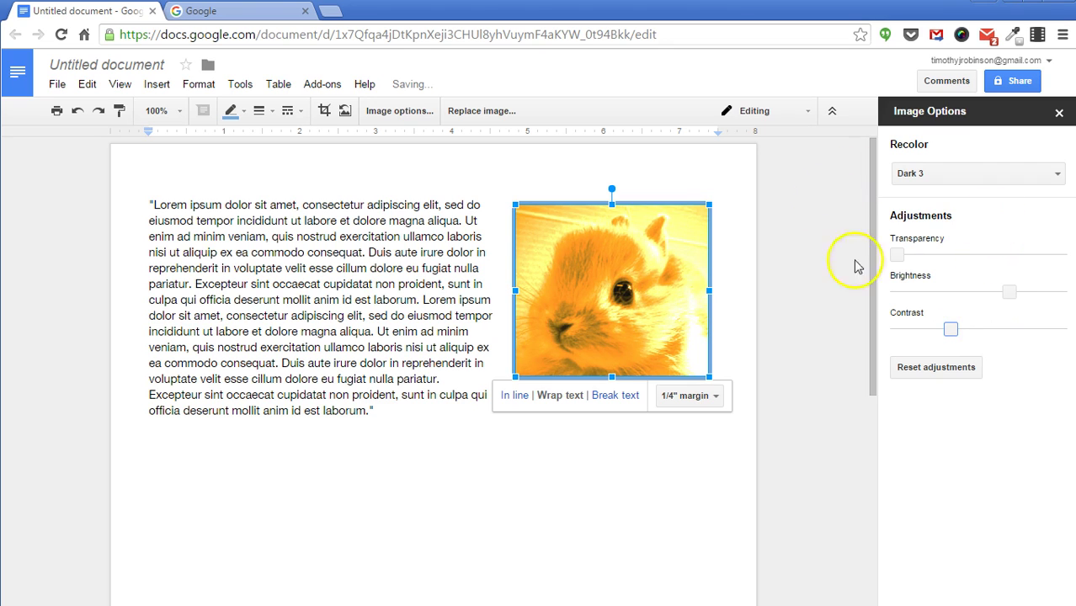
{"action": "left_click", "coordinate": [933, 372]}
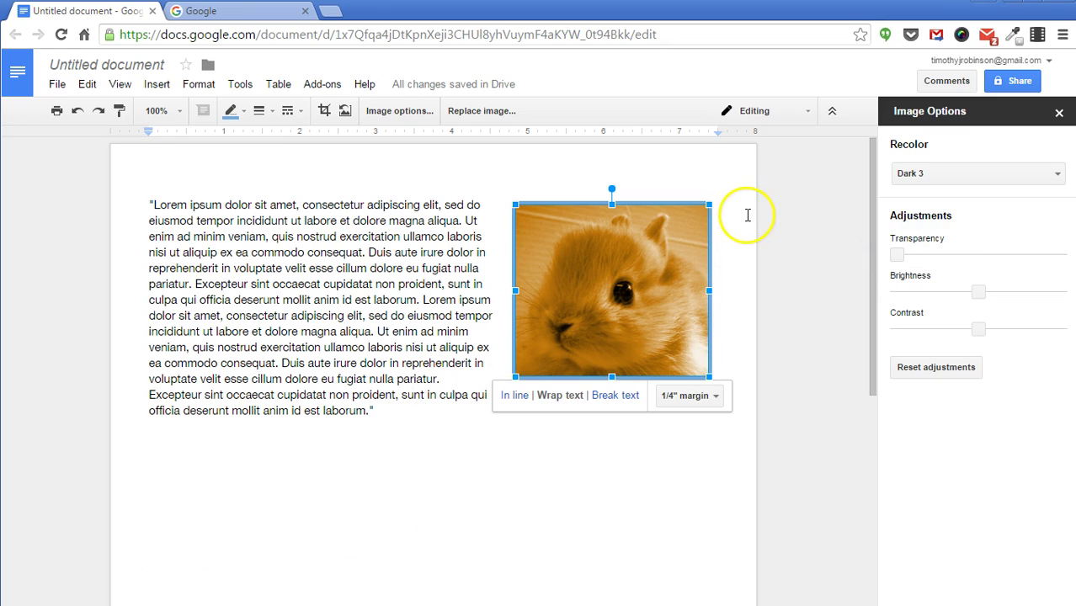
Increase the recolored image's transparency in two stages to a little under half of the range.
{"action": "left_click_drag", "start_coordinate": [897, 255], "coordinate": [939, 253]}
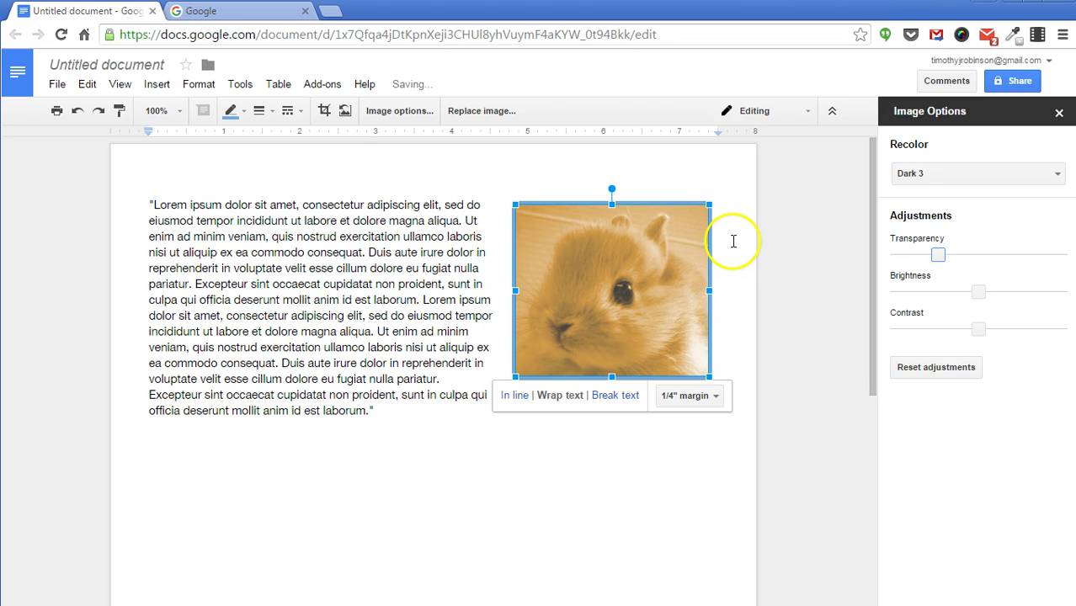
{"action": "left_click", "coordinate": [734, 242]}
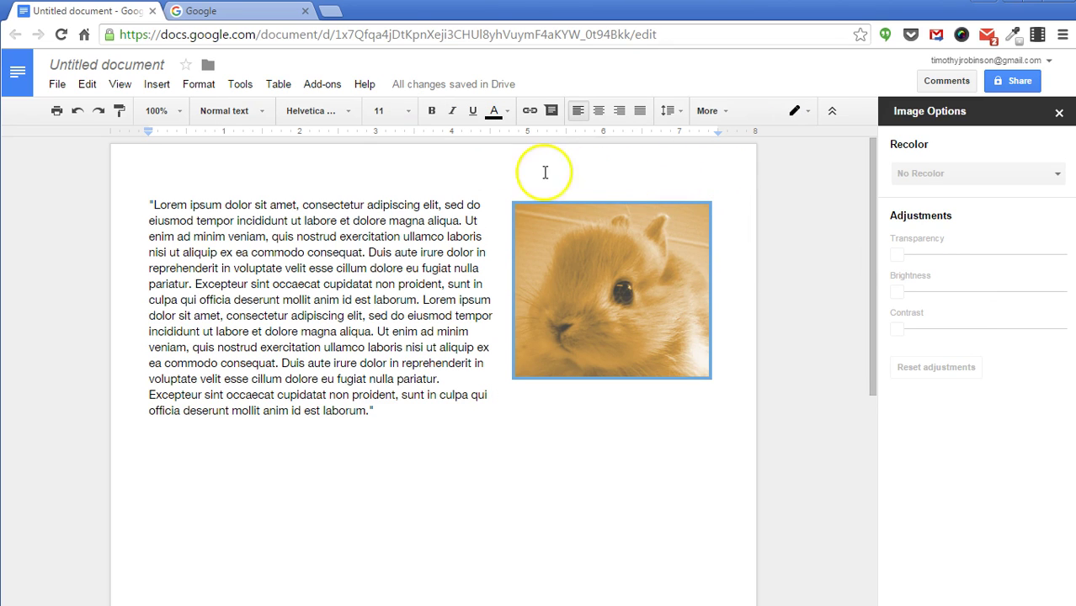
{"action": "left_click", "coordinate": [708, 282]}
{"action": "left_click_drag", "start_coordinate": [932, 254], "coordinate": [970, 255]}
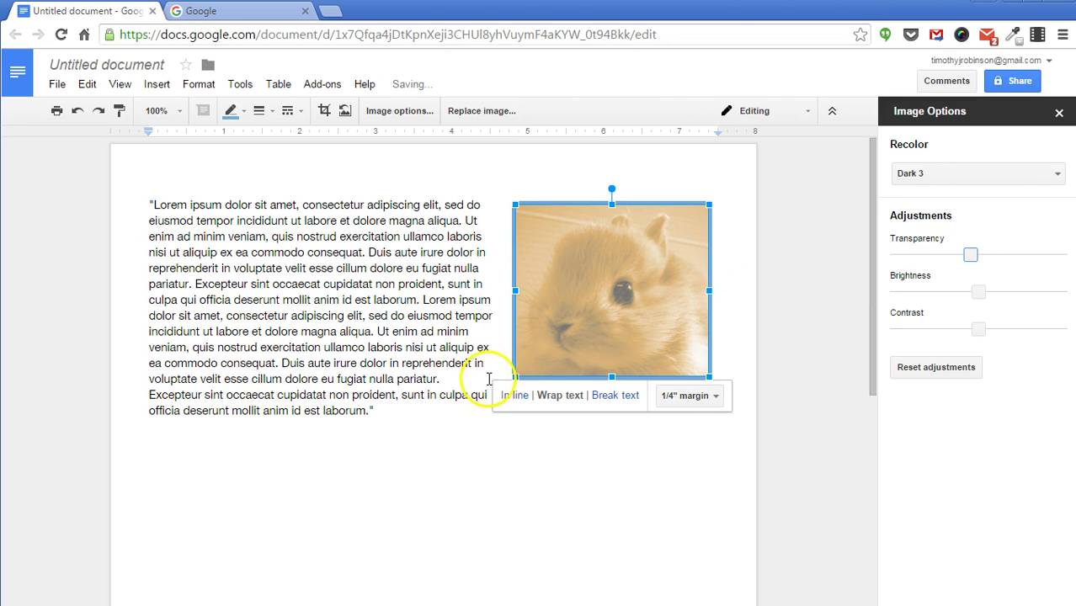
{"action": "left_click", "coordinate": [446, 379]}
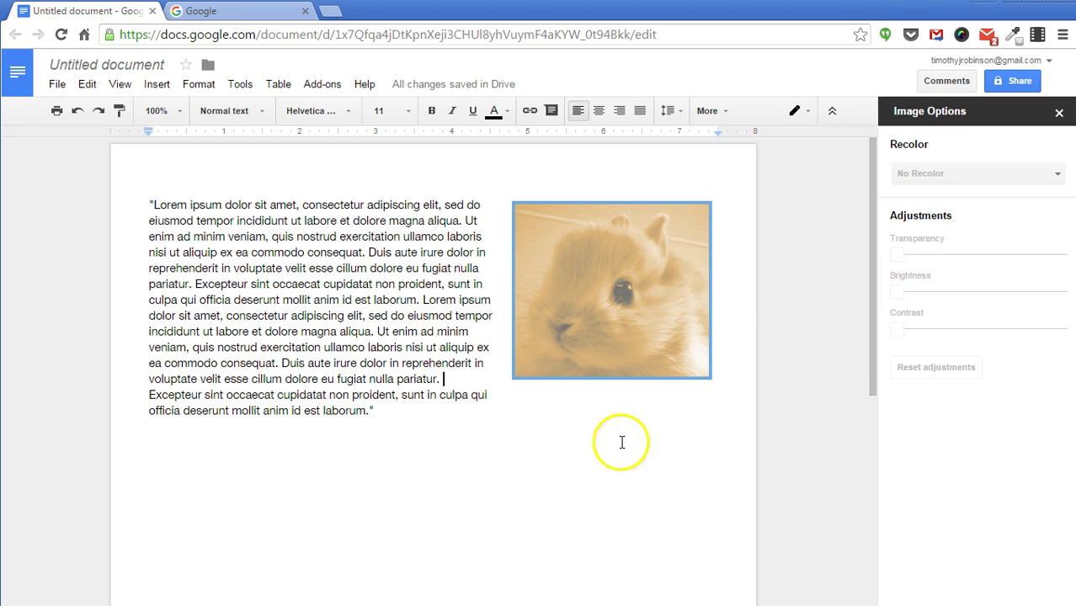
Replace the faded image with an uploaded photo of a brown-and-white rabbit.
{"action": "left_click", "coordinate": [704, 305]}
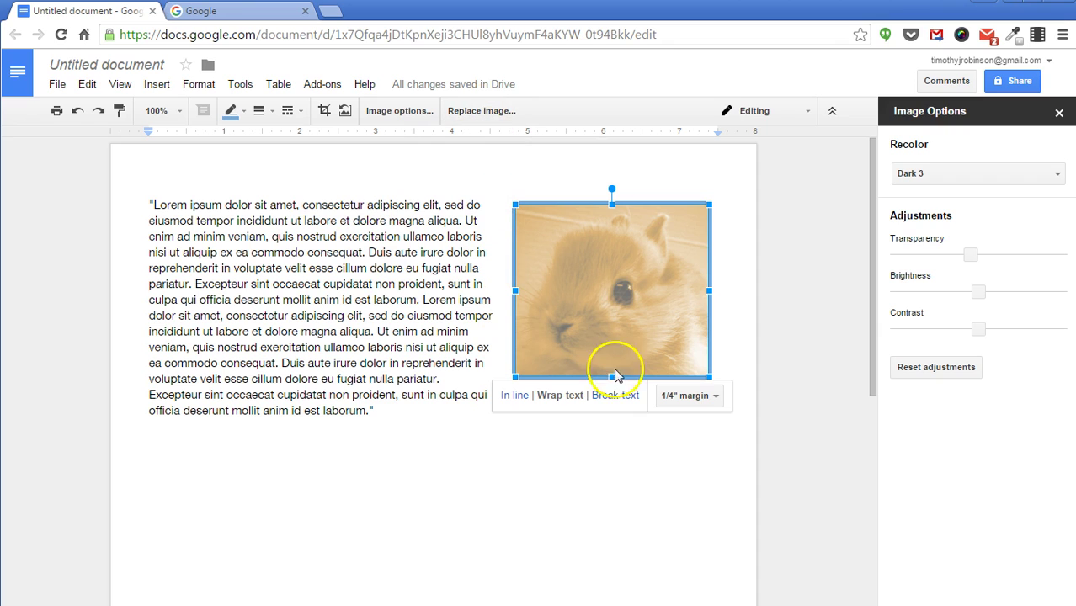
{"action": "left_click", "coordinate": [477, 112]}
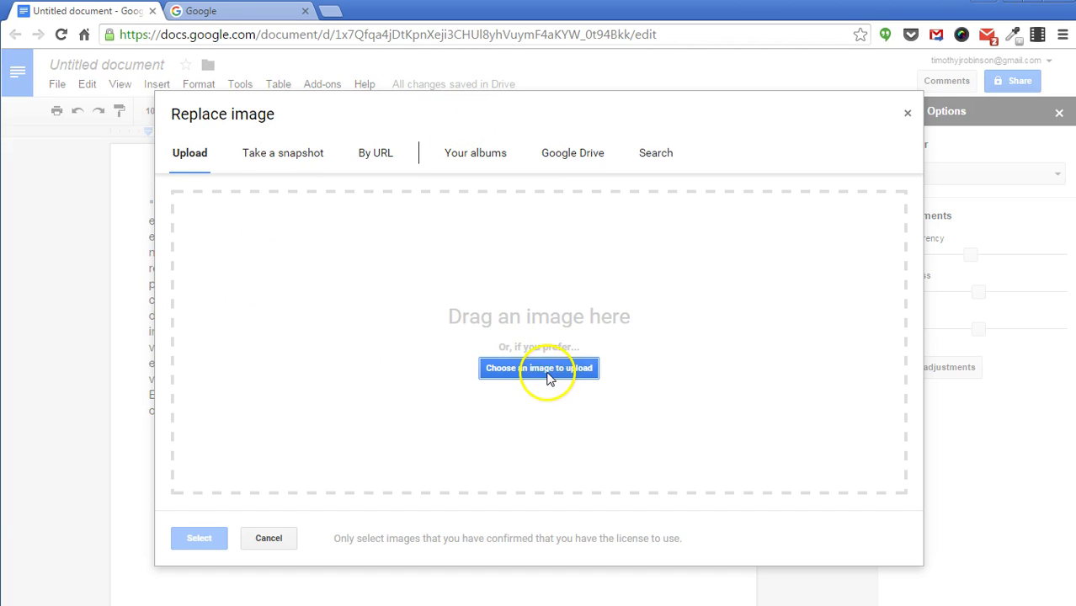
{"action": "left_click", "coordinate": [547, 374]}
{"action": "double_click", "coordinate": [301, 173]}
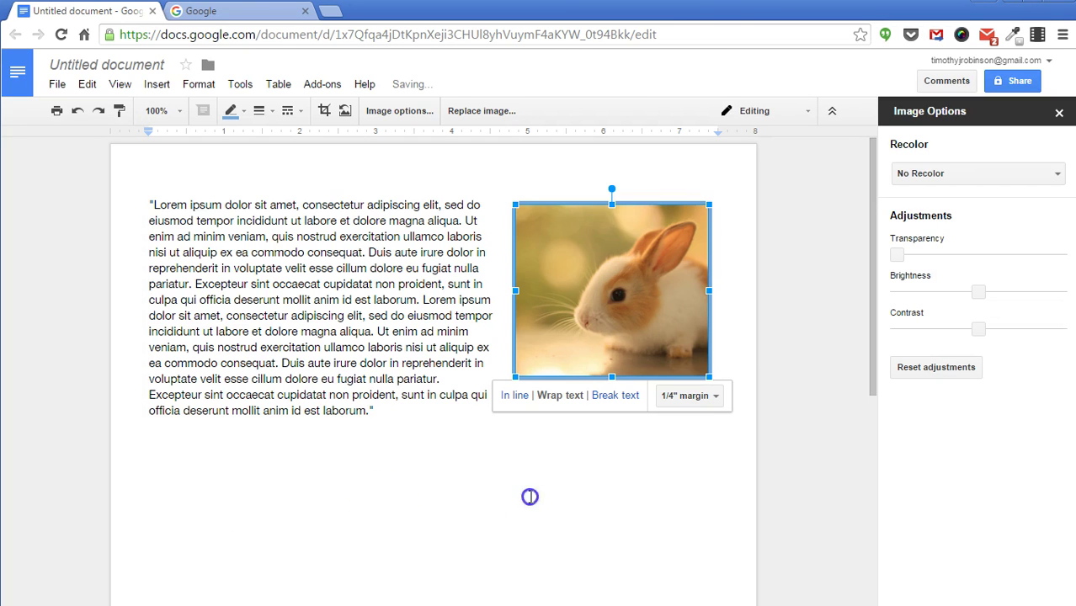
{"action": "left_click", "coordinate": [634, 440]}
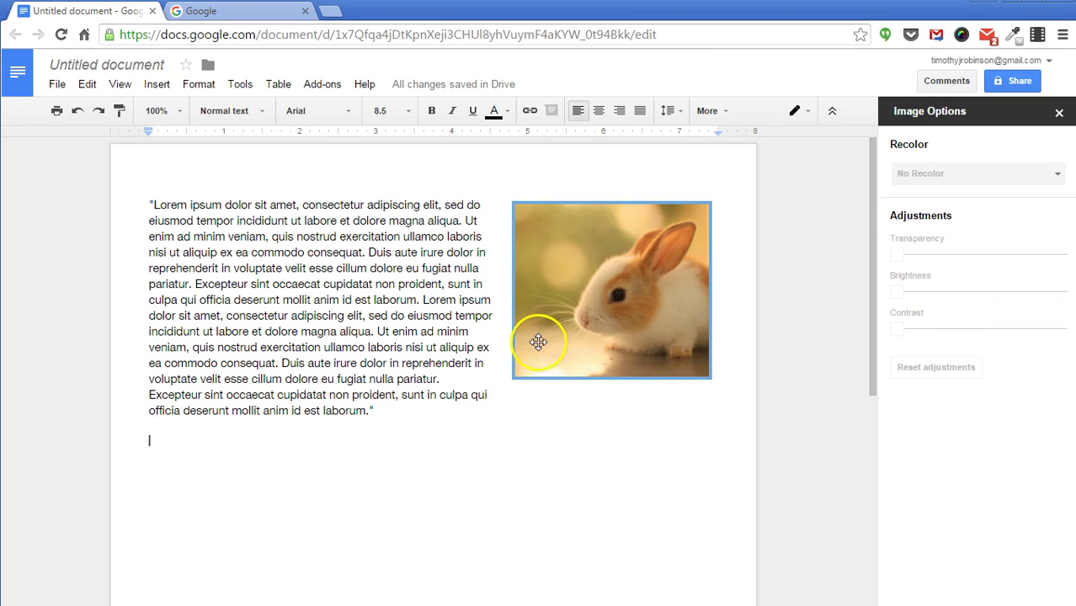
{"action": "left_click", "coordinate": [567, 334]}
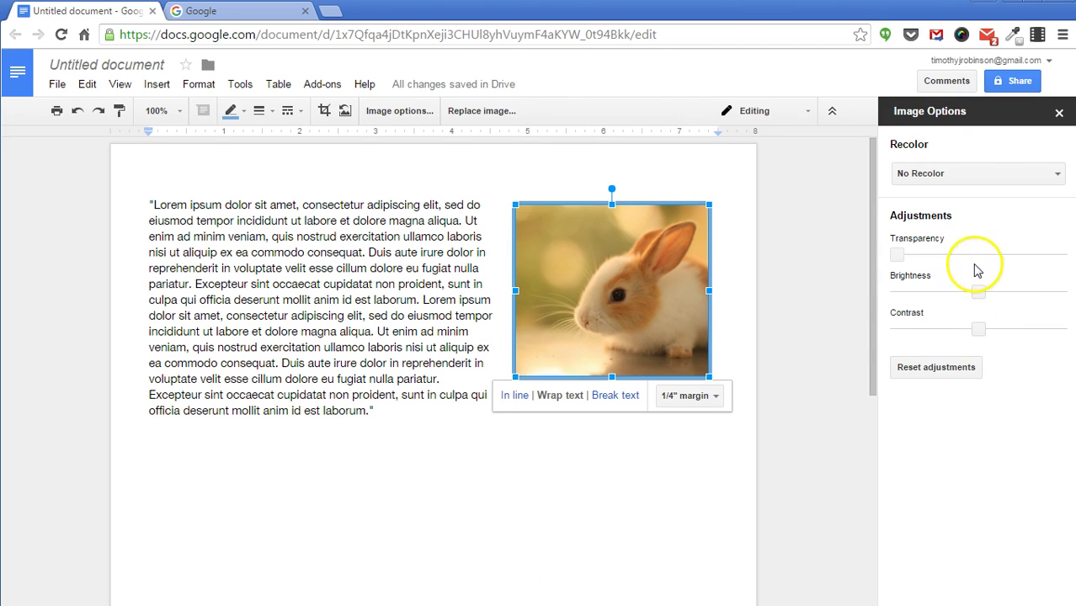
{"action": "left_click", "coordinate": [725, 190]}
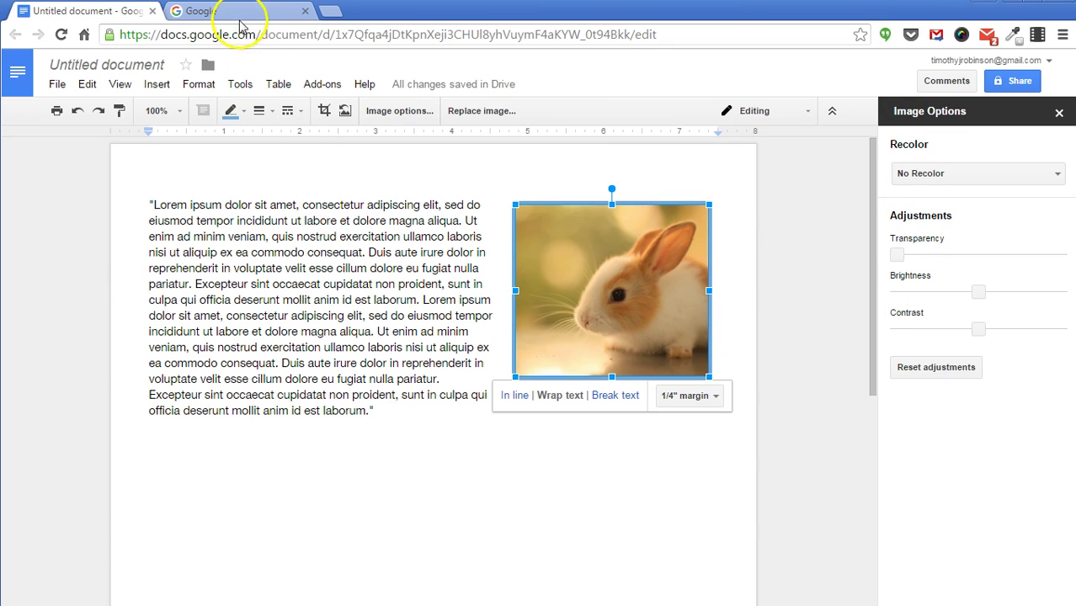
Switch to the Google page and search Google Images for "bunnie".
{"action": "left_click", "coordinate": [234, 19]}
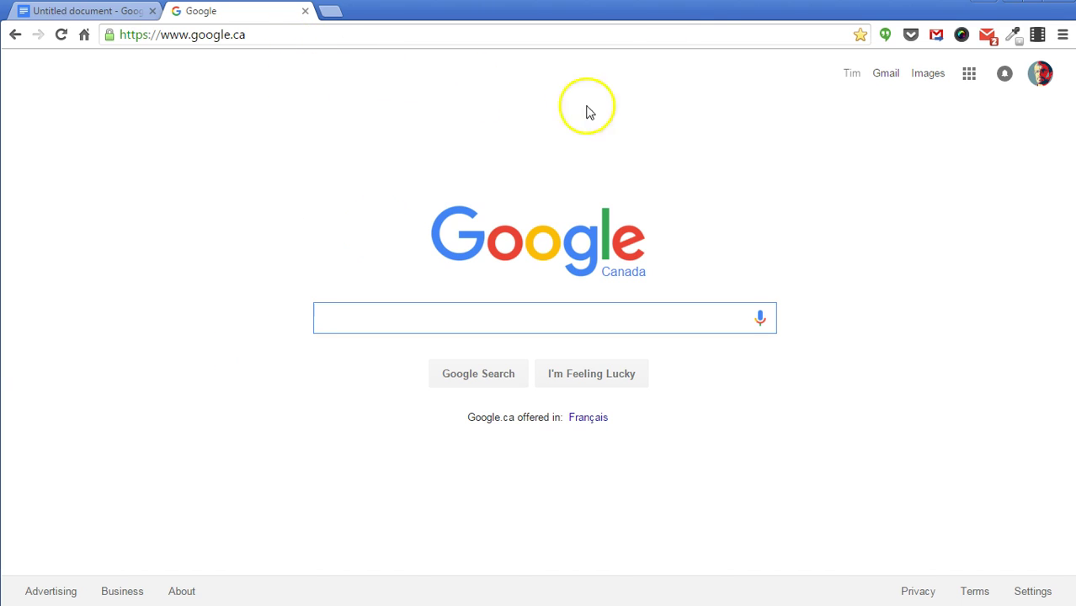
{"action": "left_click", "coordinate": [926, 75]}
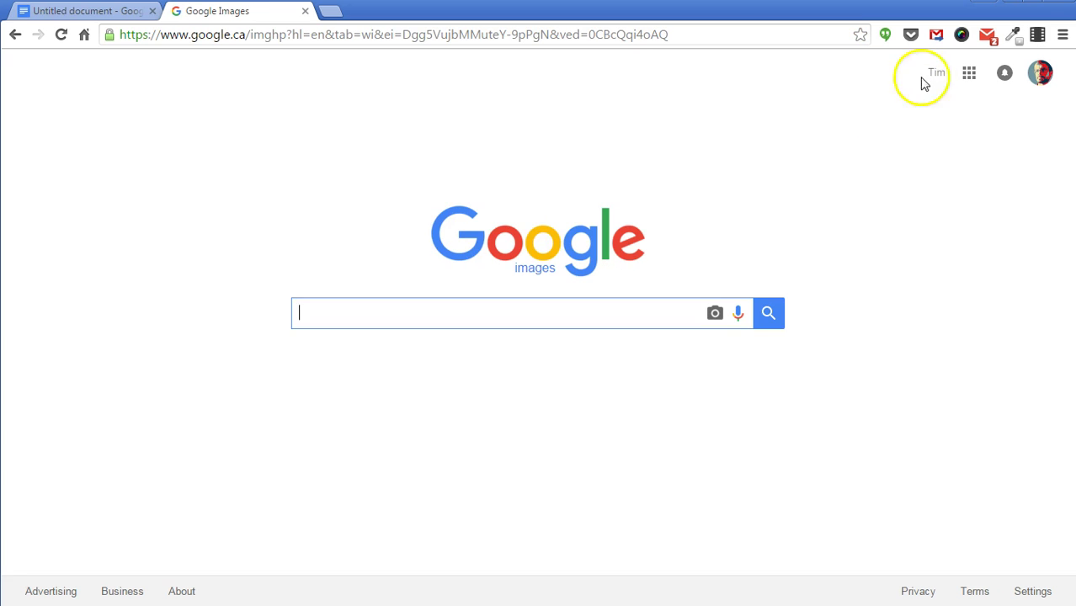
{"action": "type", "text": "bunnie"}
{"action": "key", "text": "Return"}
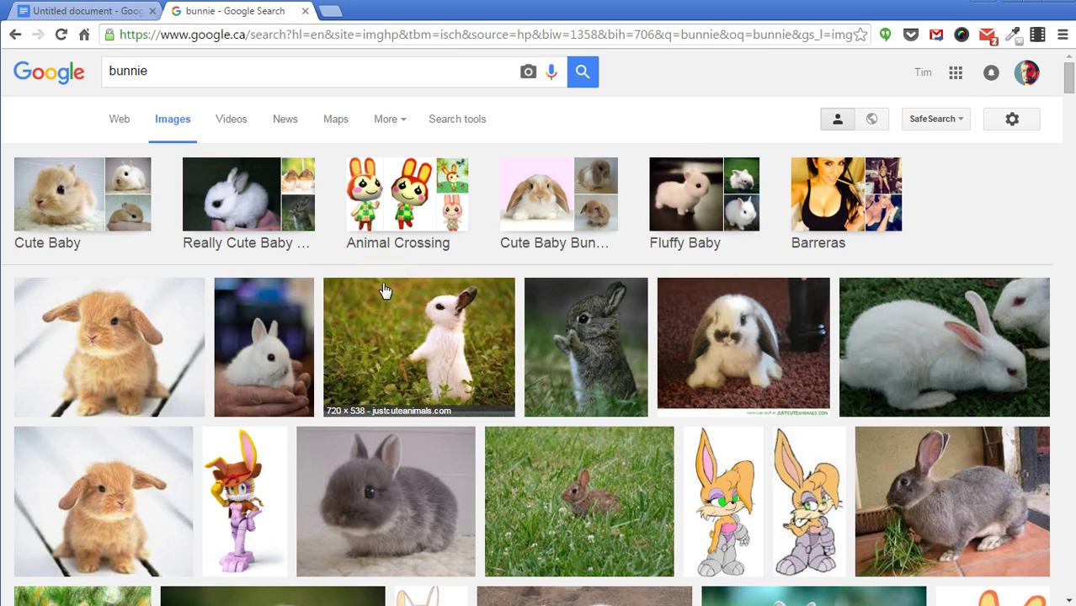
Open the Little Bunnie picture from Jokeroo at full size and insert it into the Google Docs document below the paragraph.
{"action": "left_click", "coordinate": [154, 334]}
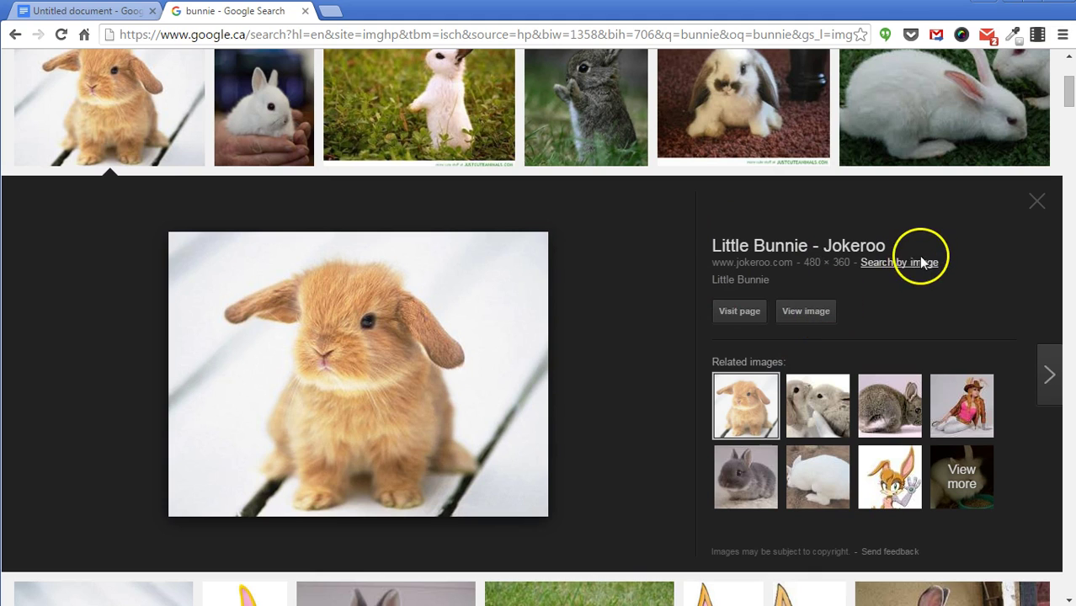
{"action": "left_click", "coordinate": [806, 317]}
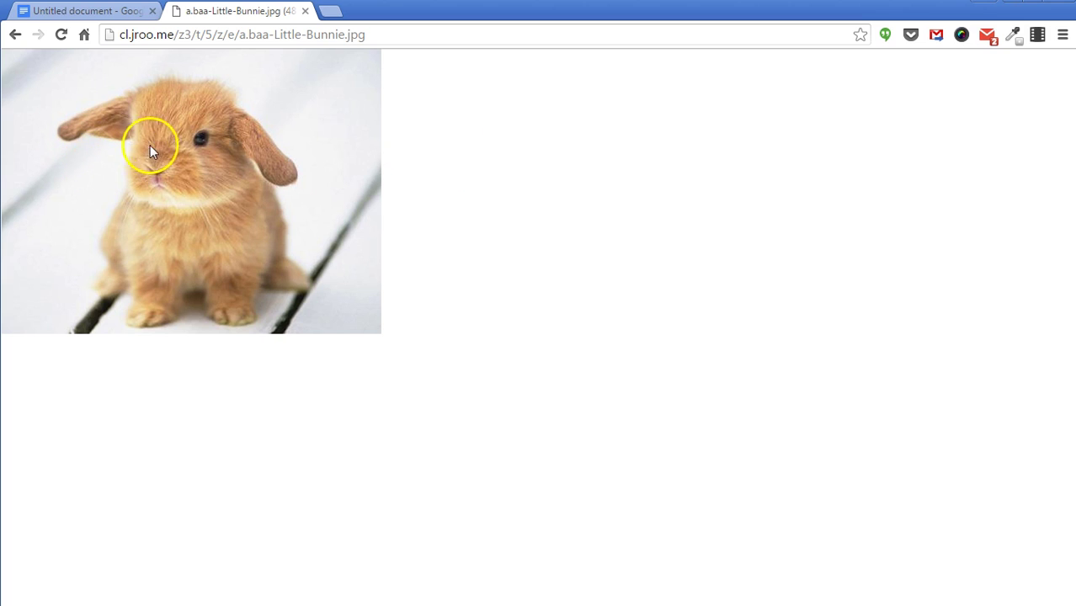
{"action": "left_click_drag", "start_coordinate": [155, 131], "coordinate": [322, 466]}
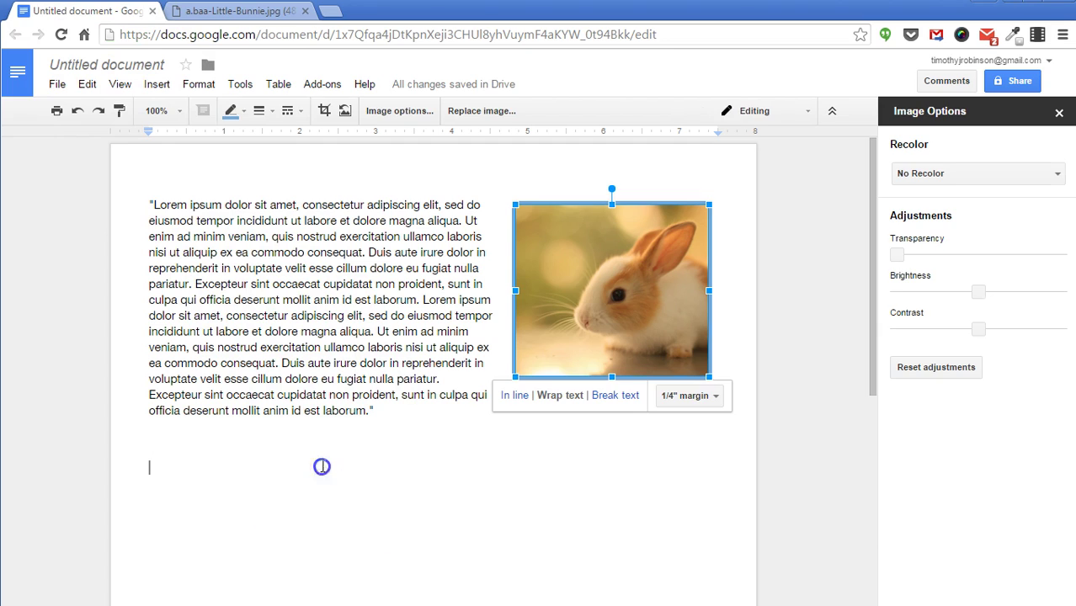
{"action": "scroll", "coordinate": [312, 438], "scroll_direction": "down", "scroll_amount": 3}
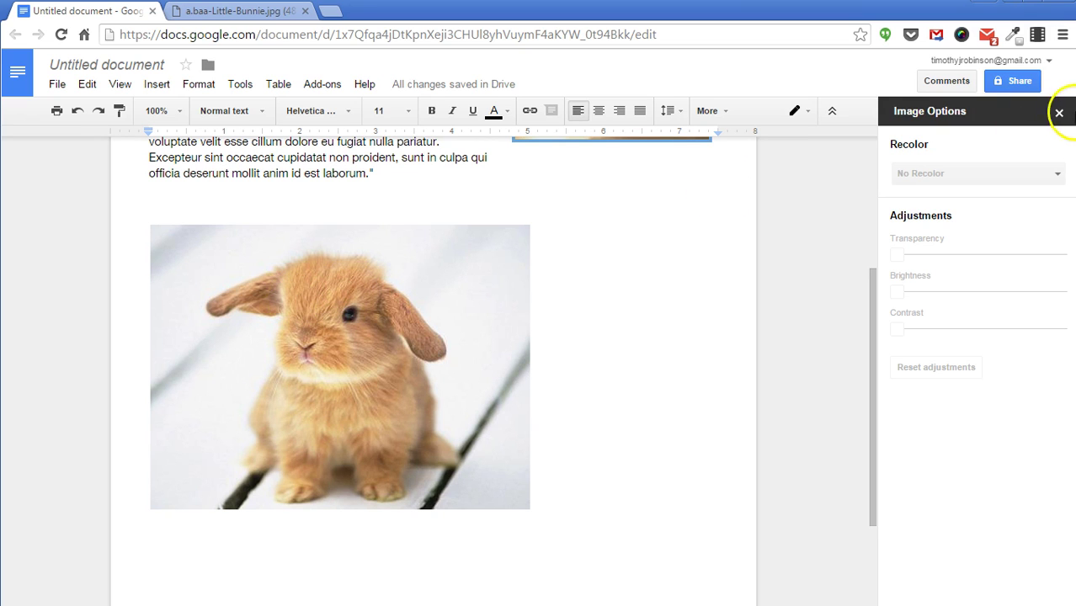
Close the image options and open the Research tool for the document.
{"action": "left_click", "coordinate": [1059, 112]}
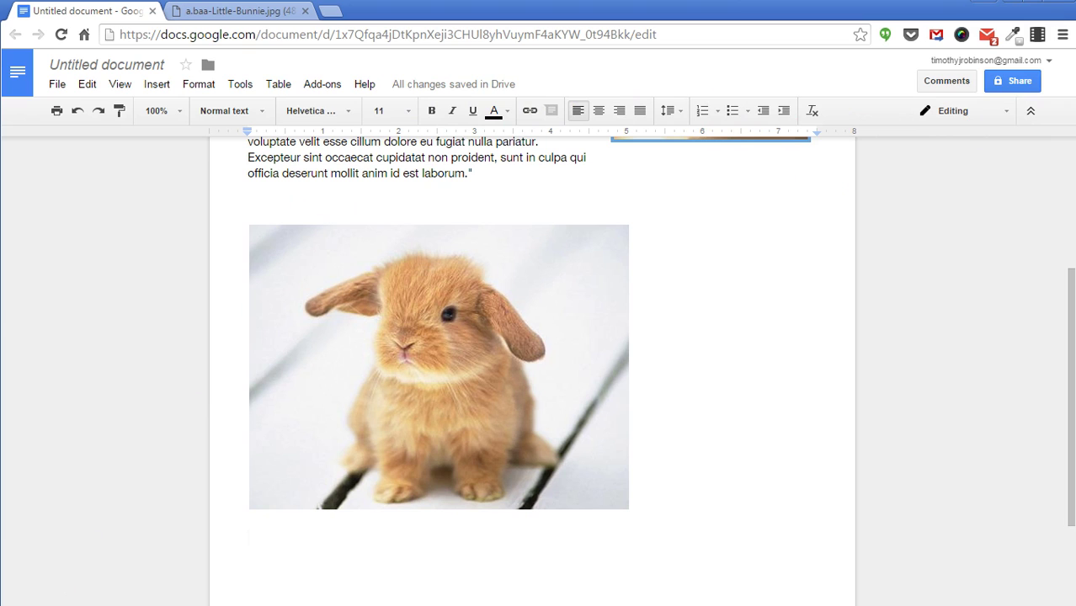
{"action": "left_click", "coordinate": [240, 84]}
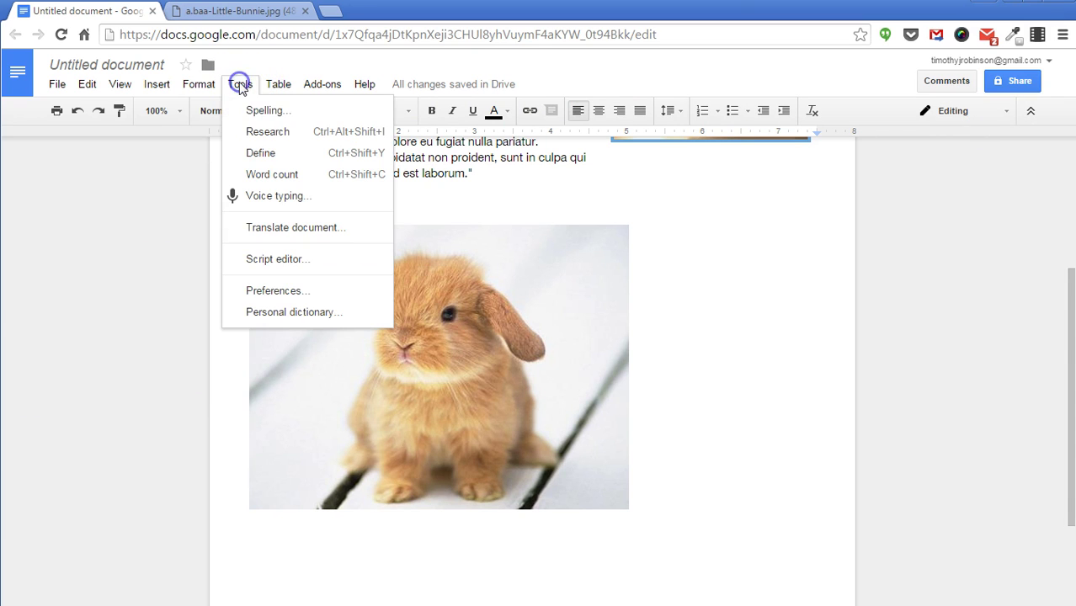
{"action": "left_click", "coordinate": [261, 133]}
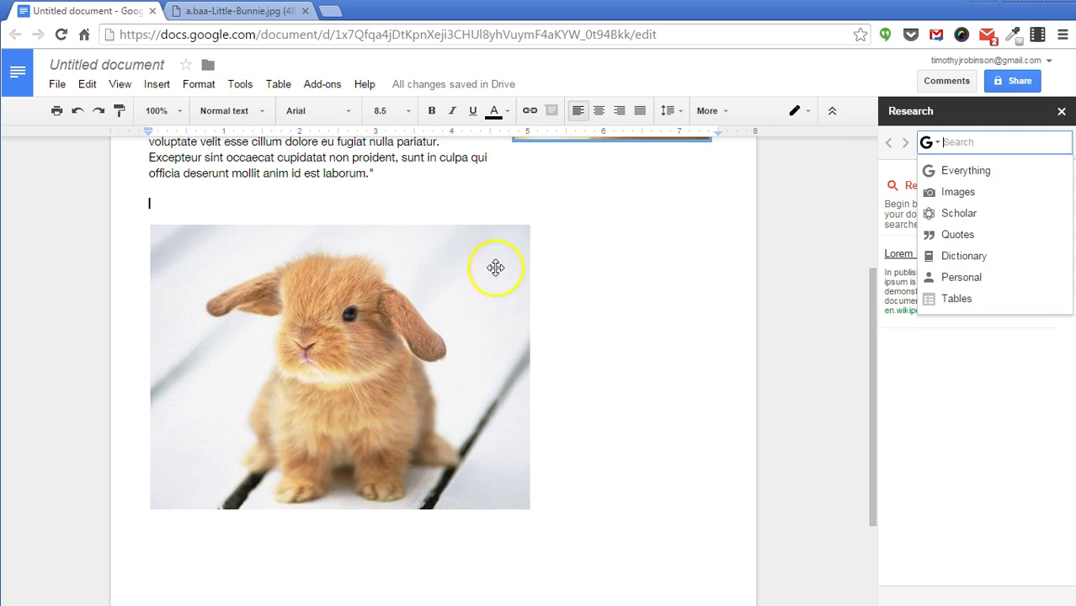
Restrict the Research tool to images and search it for "bunny".
{"action": "left_click", "coordinate": [951, 171]}
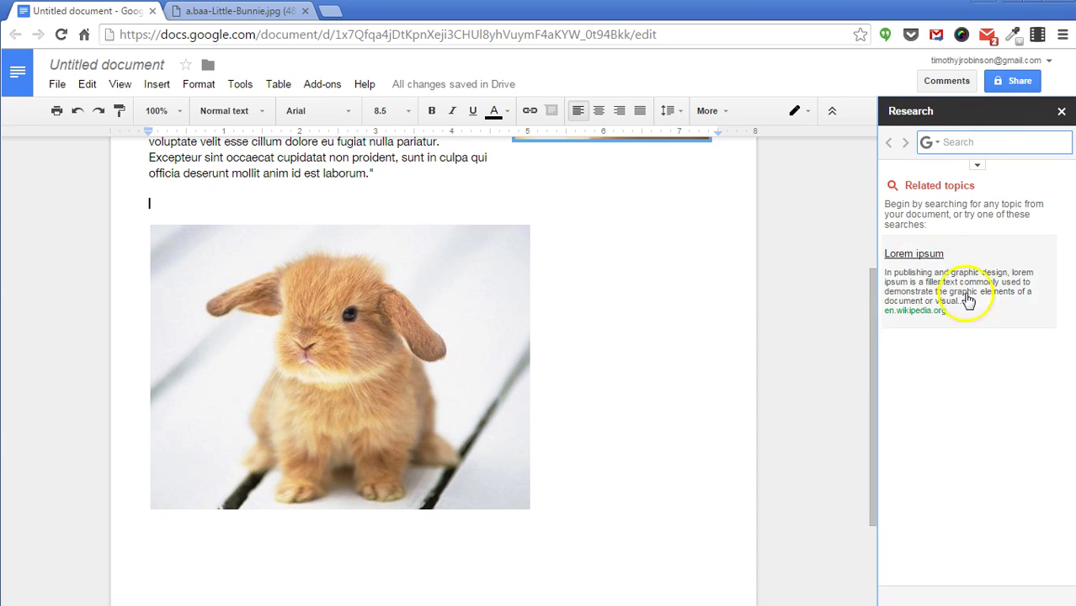
{"action": "left_click", "coordinate": [933, 143]}
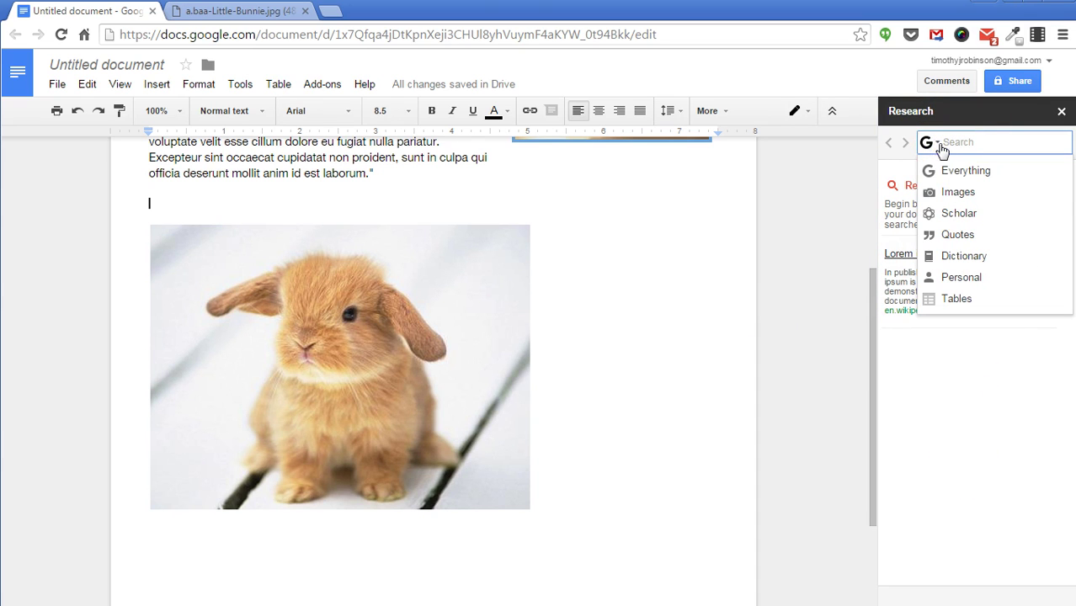
{"action": "left_click", "coordinate": [959, 193]}
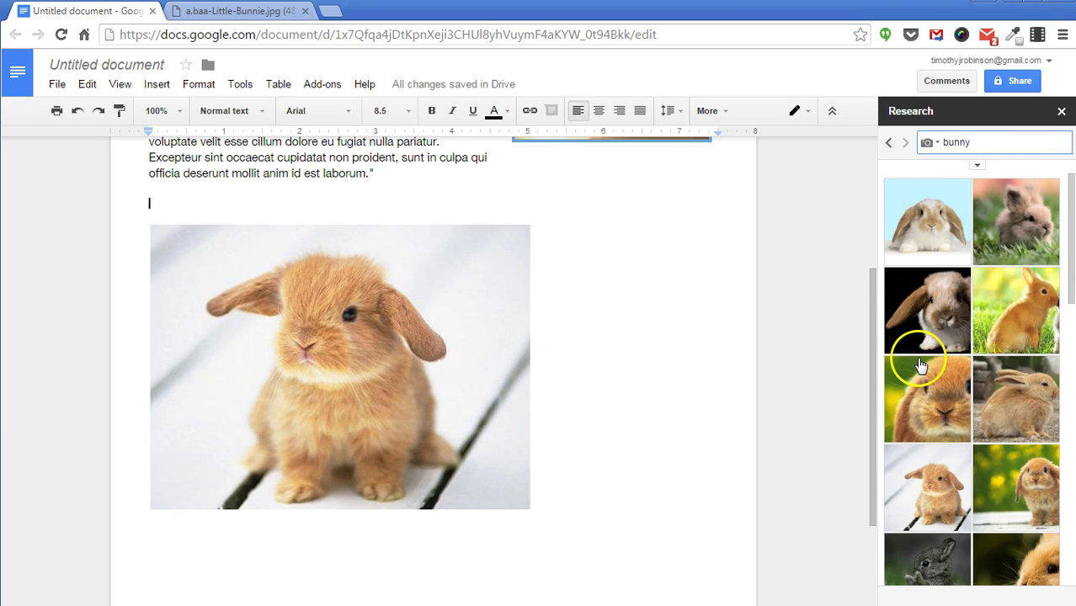
Insert the picture of the lop-eared bunny in front of yellow flowers from the research results below the large rabbit photo.
{"action": "left_click", "coordinate": [941, 389]}
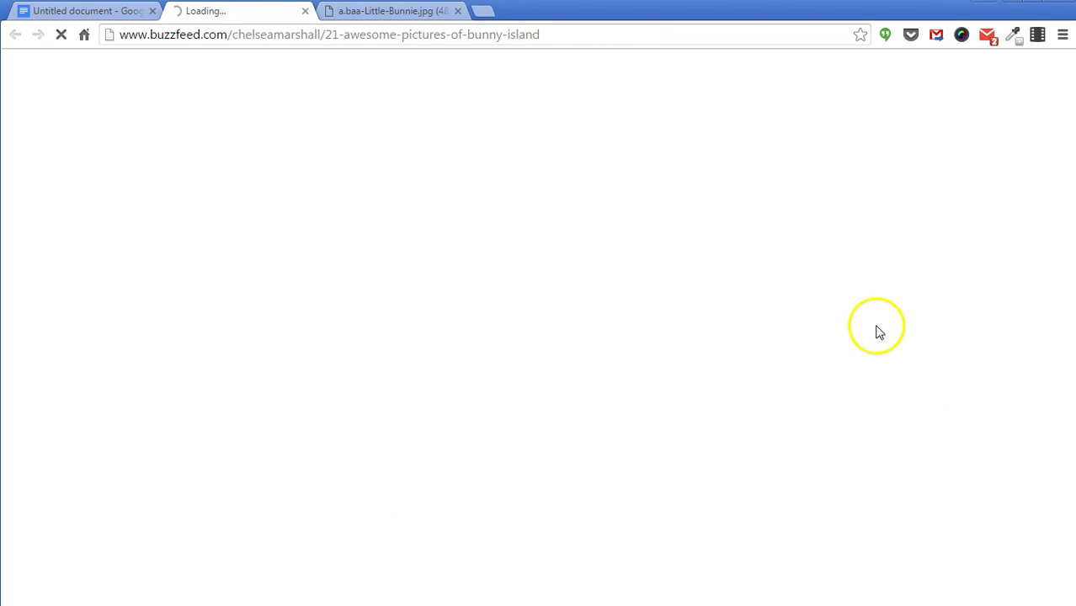
{"action": "left_click", "coordinate": [305, 11]}
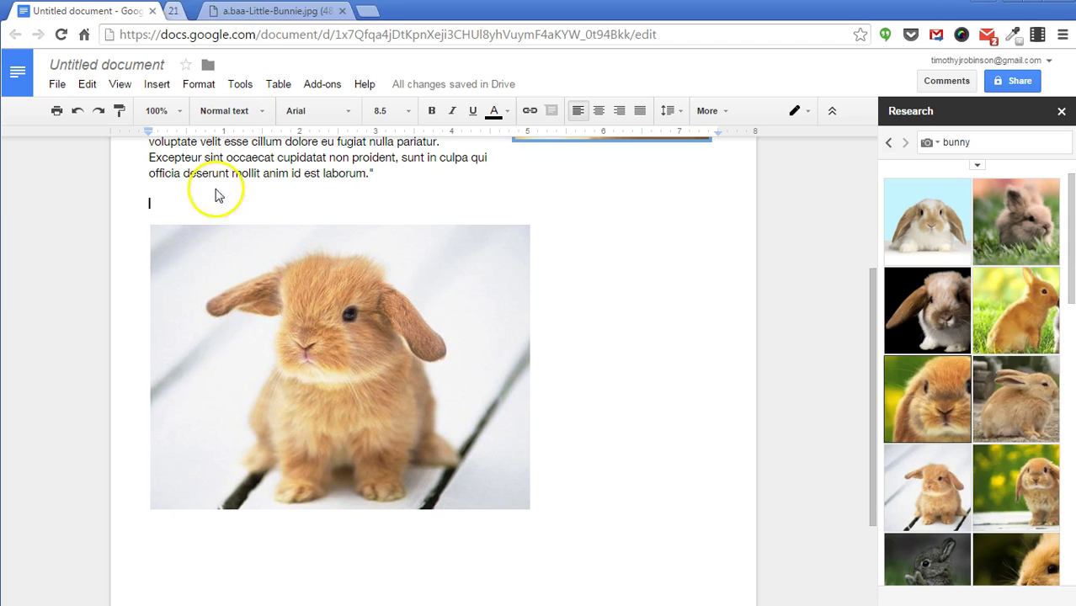
{"action": "scroll", "coordinate": [882, 471], "scroll_direction": "down", "scroll_amount": 1}
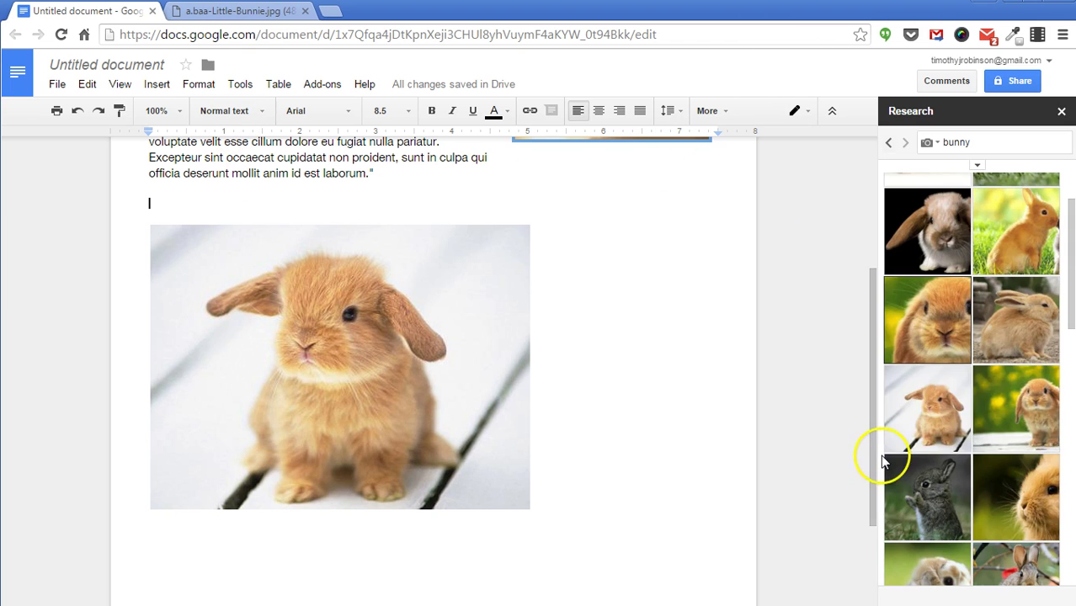
{"action": "left_click_drag", "start_coordinate": [935, 404], "coordinate": [968, 396]}
{"action": "mouse_move", "coordinate": [1028, 414]}
{"action": "left_click_drag", "start_coordinate": [1028, 413], "coordinate": [613, 458]}
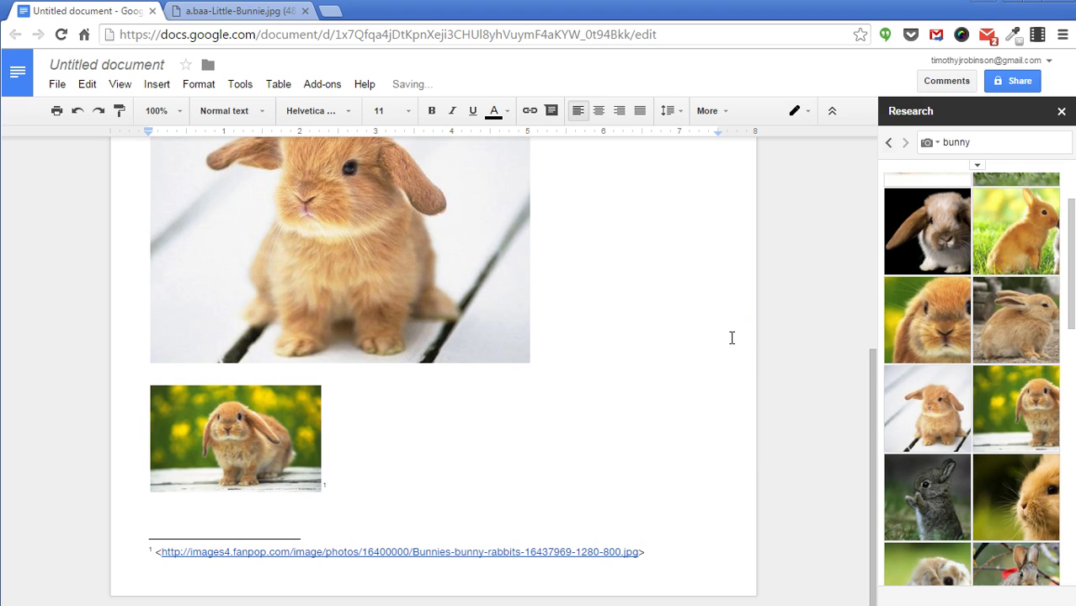
Examine the footnote citation of the newly inserted bunny picture by highlighting its source link, and clear the selection.
{"action": "left_click", "coordinate": [329, 487]}
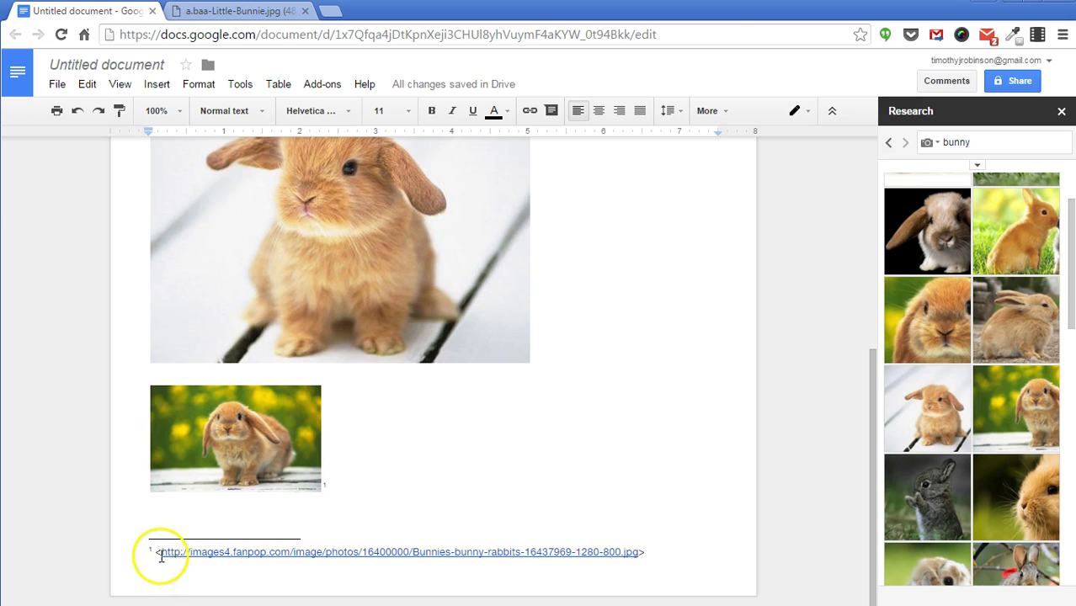
{"action": "left_click_drag", "start_coordinate": [662, 553], "coordinate": [187, 577]}
{"action": "left_click_drag", "start_coordinate": [135, 548], "coordinate": [375, 545]}
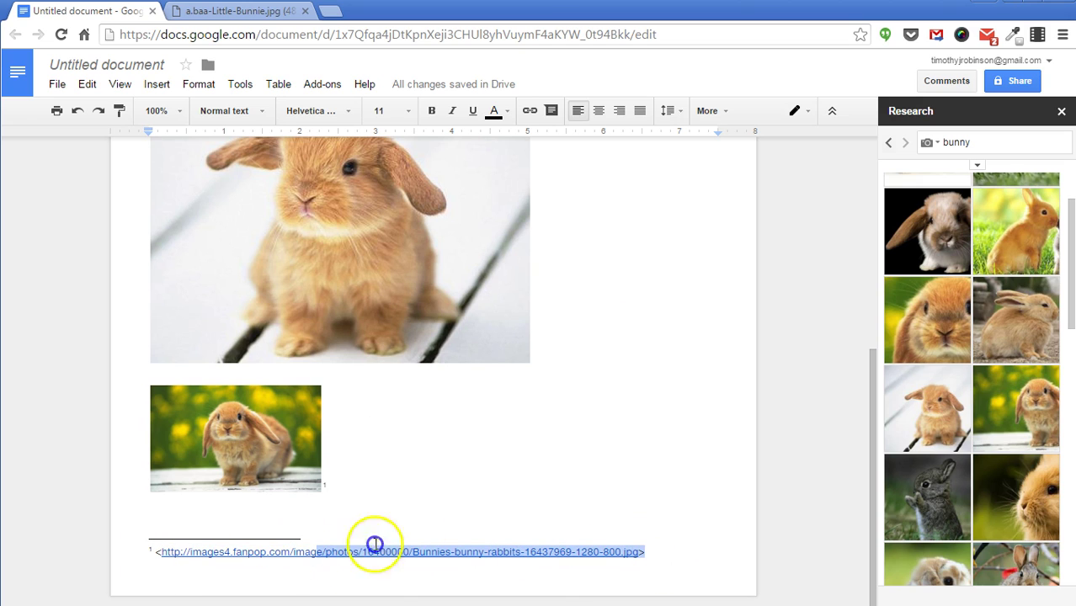
{"action": "left_click", "coordinate": [653, 551]}
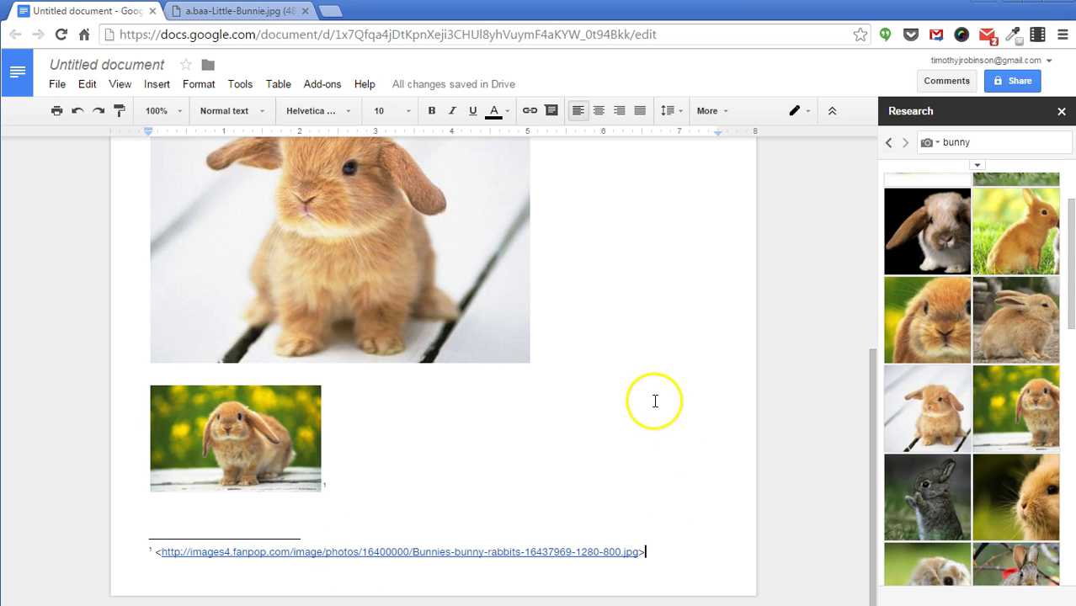
Insert the picture of the dark grey bunny standing in the grass from the research results beside the lop-eared bunny picture.
{"action": "scroll", "coordinate": [961, 469], "scroll_direction": "down", "scroll_amount": 1}
{"action": "left_click_drag", "start_coordinate": [939, 429], "coordinate": [589, 472]}
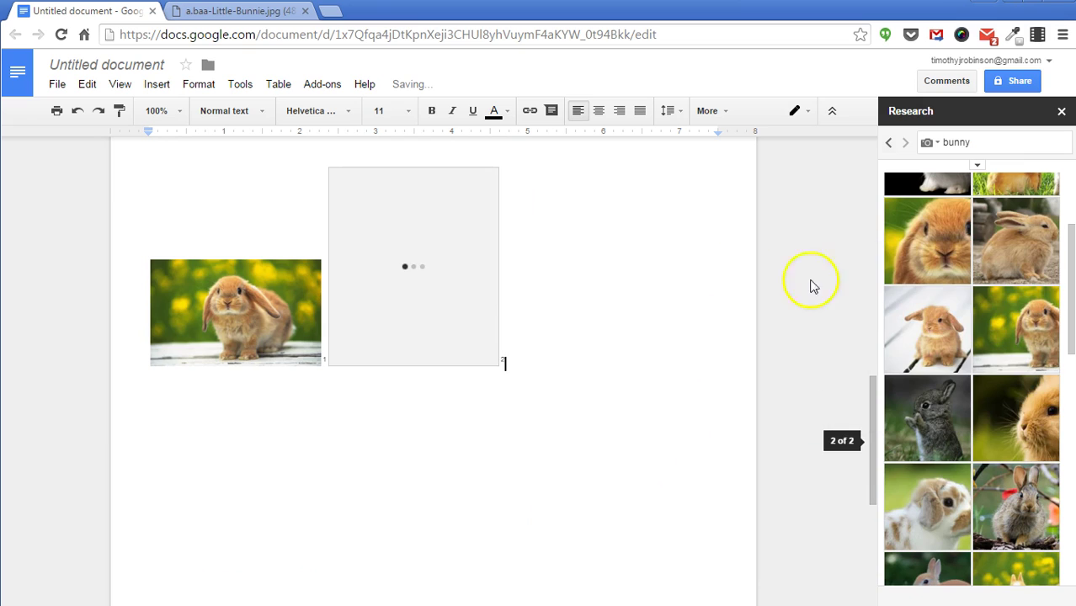
{"action": "scroll", "coordinate": [602, 343], "scroll_direction": "up", "scroll_amount": 1}
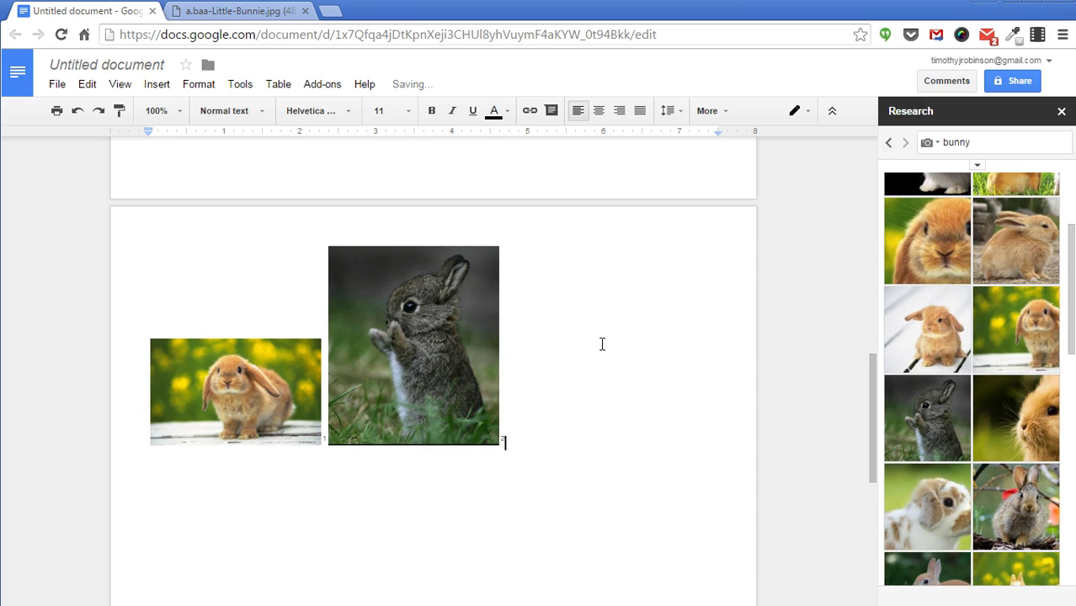